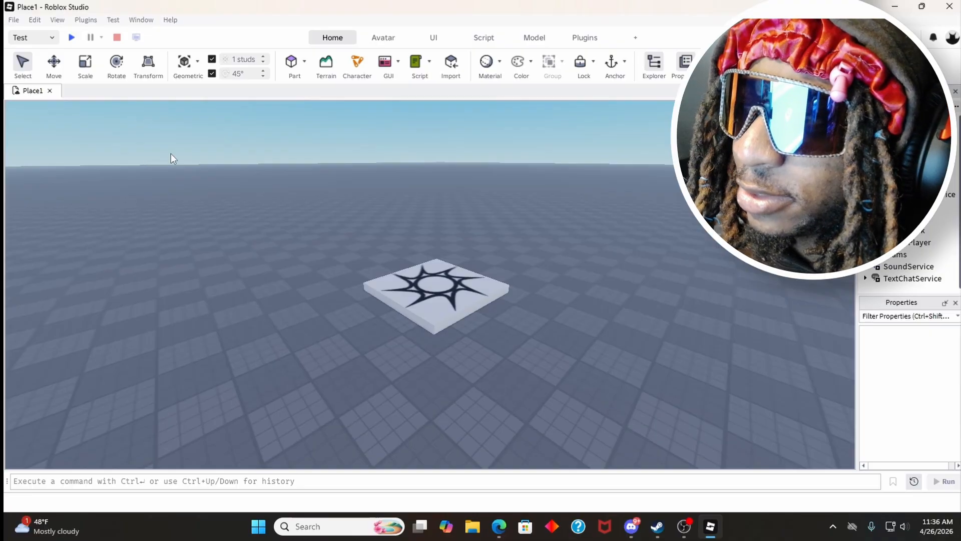
Step: Select the spawn location and slide it a short distance across the baseplate with the Select tool
{"action": "right_click_drag", "start_coordinate": [215, 194], "coordinate": [243, 219]}
{"action": "key", "text": "w"}
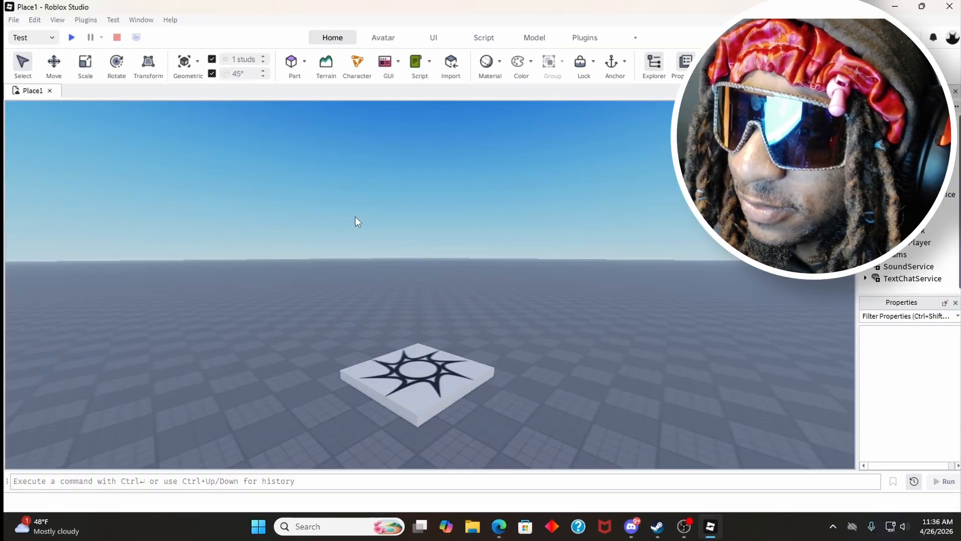
{"action": "right_click_drag", "start_coordinate": [355, 216], "coordinate": [405, 224]}
{"action": "right_click_drag", "start_coordinate": [469, 243], "coordinate": [466, 246]}
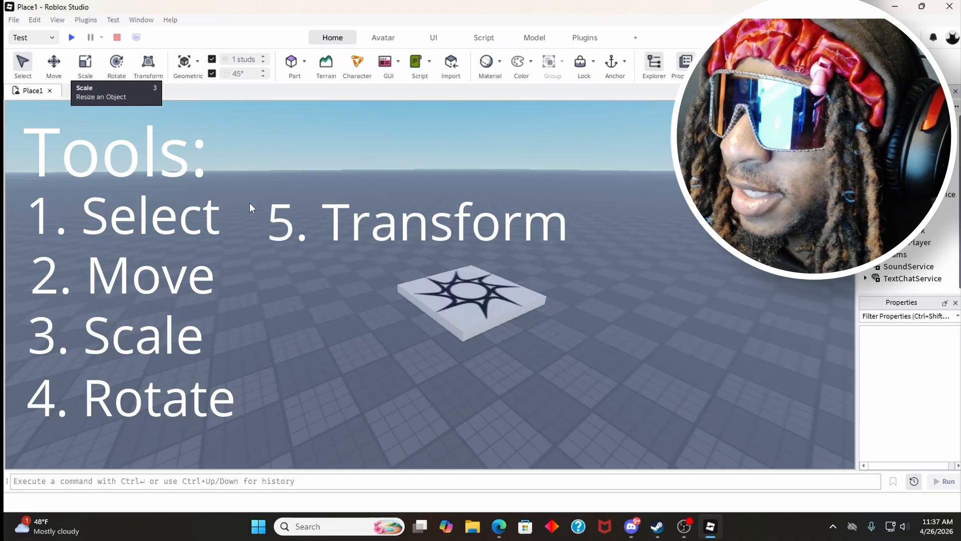
{"action": "left_click_drag", "start_coordinate": [463, 328], "coordinate": [364, 325]}
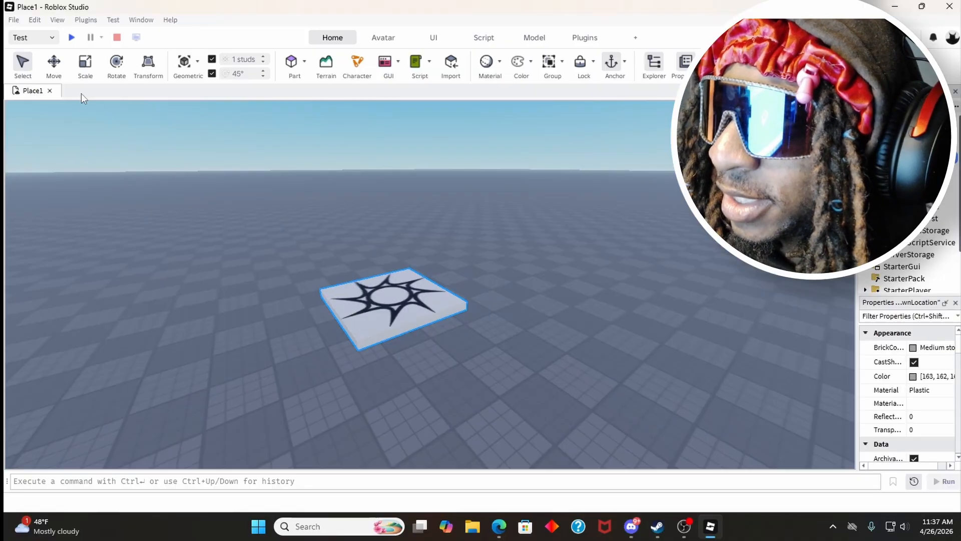
Step: Reposition the spawn location along its horizontal axes with the Move tool
{"action": "left_click", "coordinate": [55, 70]}
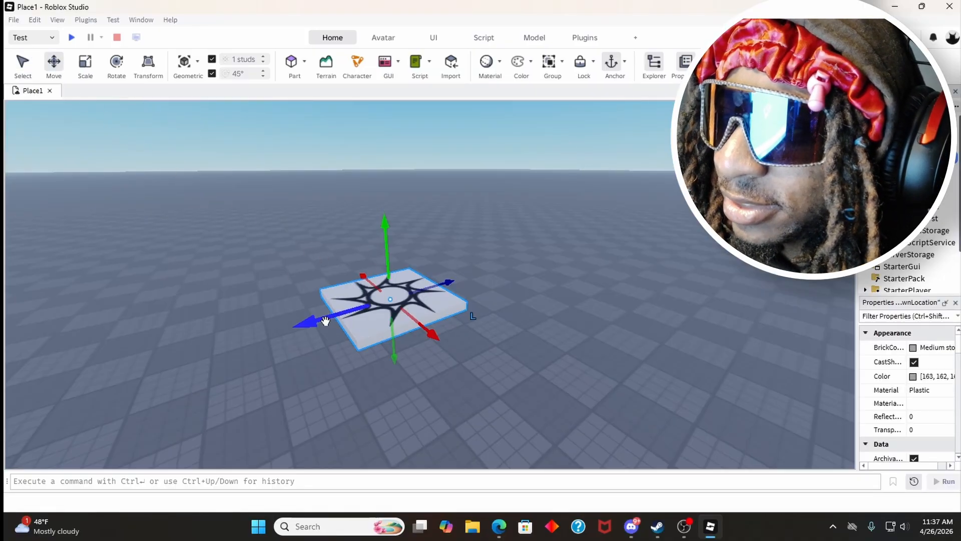
{"action": "left_click_drag", "start_coordinate": [325, 321], "coordinate": [469, 300]}
{"action": "left_click_drag", "start_coordinate": [474, 336], "coordinate": [528, 371]}
{"action": "left_click_drag", "start_coordinate": [408, 324], "coordinate": [308, 303]}
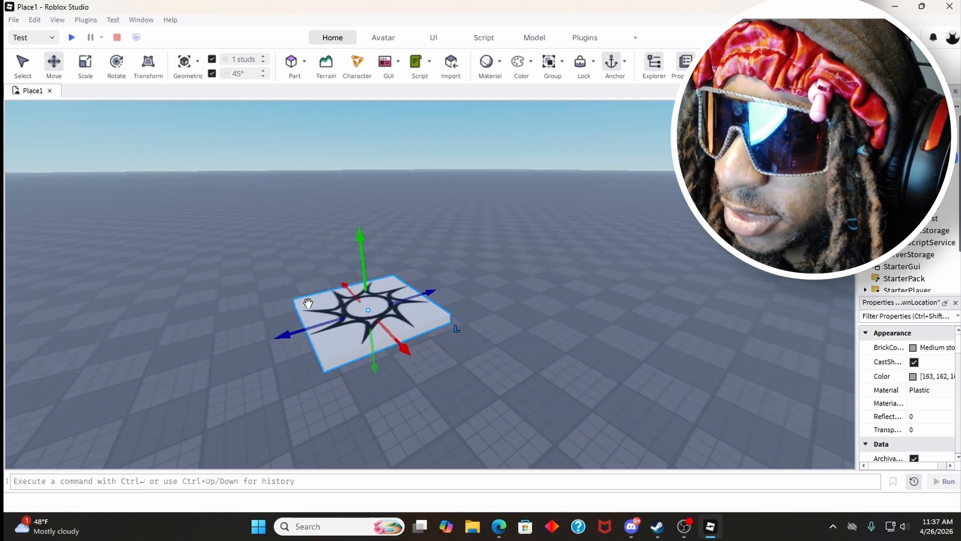
Step: Scale the spawn location by stretching it lengthwise, then shrink it to a small narrow block
{"action": "left_click", "coordinate": [86, 65]}
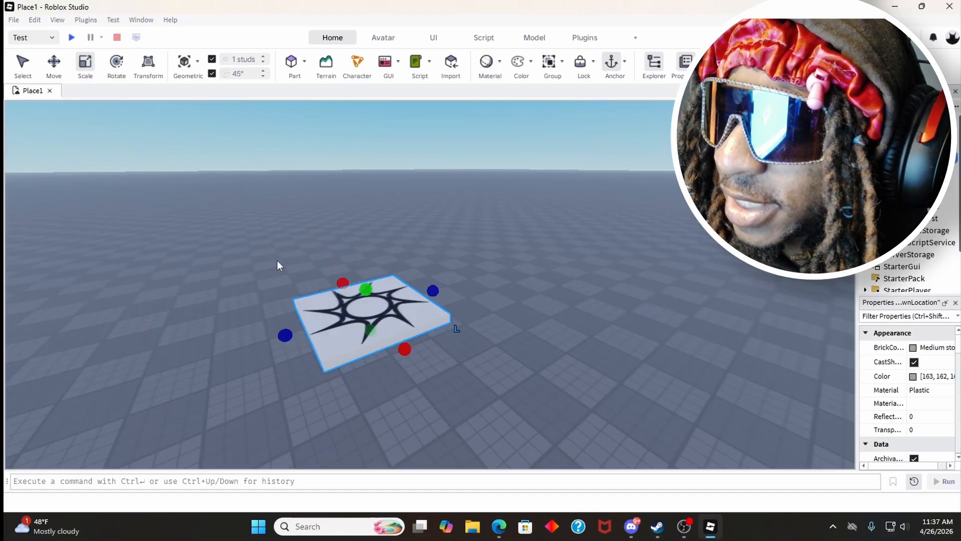
{"action": "right_click_drag", "start_coordinate": [265, 283], "coordinate": [266, 284]}
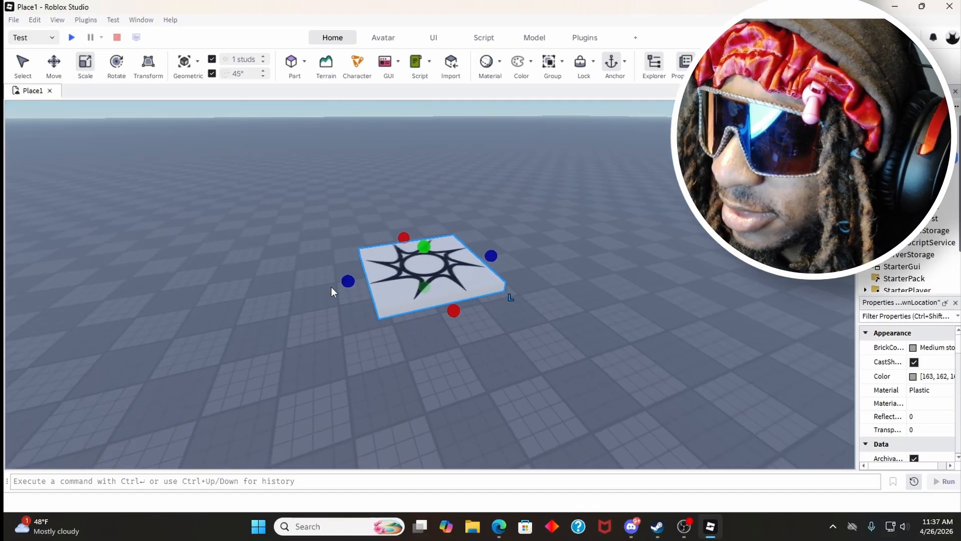
{"action": "left_click_drag", "start_coordinate": [343, 280], "coordinate": [132, 319]}
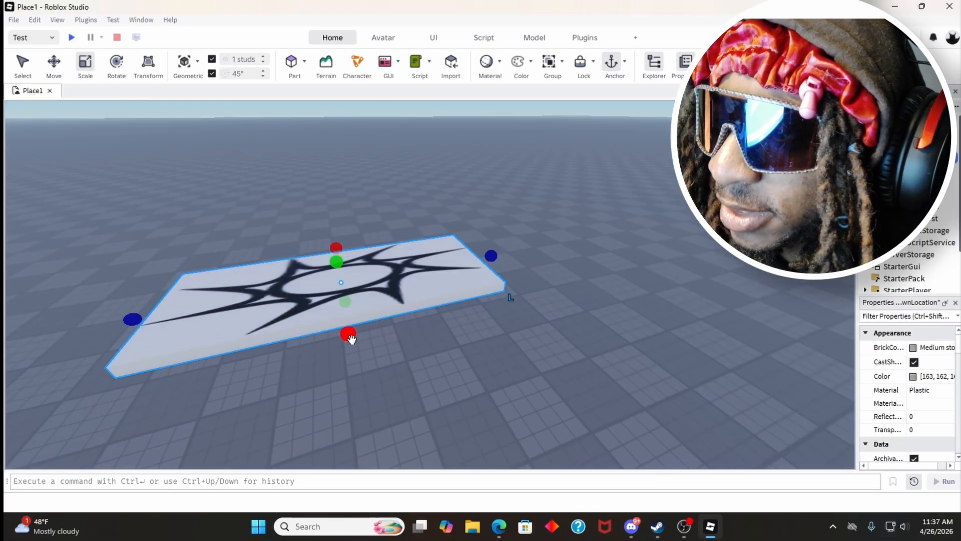
{"action": "left_click_drag", "start_coordinate": [348, 334], "coordinate": [310, 284]}
{"action": "left_click_drag", "start_coordinate": [158, 289], "coordinate": [350, 260]}
{"action": "left_click", "coordinate": [310, 239]}
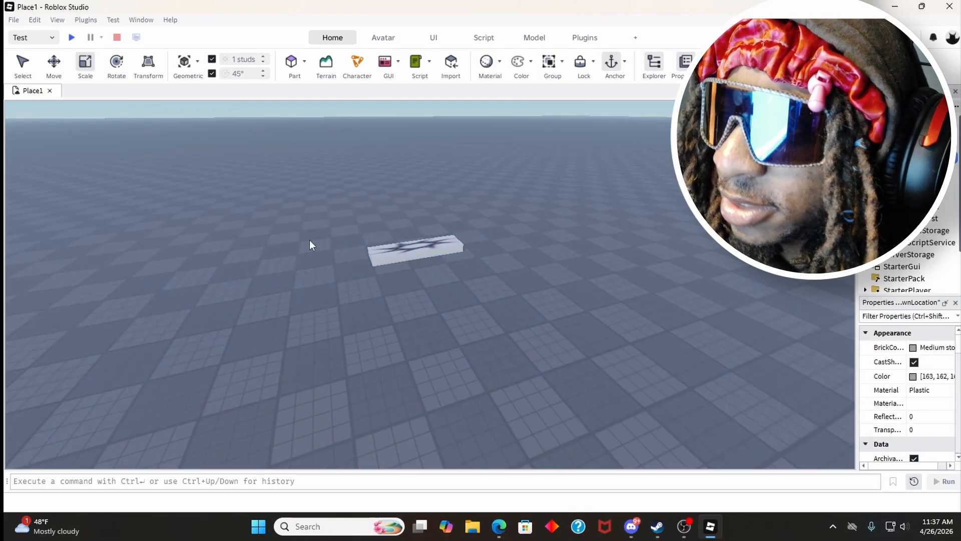
Step: Rotate the narrow spawn location about several axes with the Rotate tool so it stands upright and tilted
{"action": "left_click", "coordinate": [453, 248]}
{"action": "left_click_drag", "start_coordinate": [461, 275], "coordinate": [398, 229]}
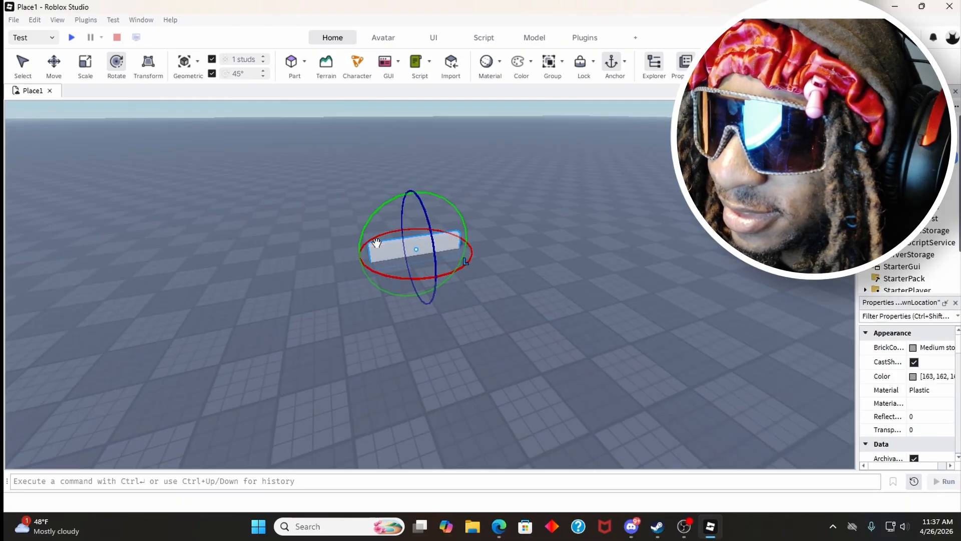
{"action": "right_click_drag", "start_coordinate": [376, 243], "coordinate": [380, 247]}
{"action": "key", "text": "a"}
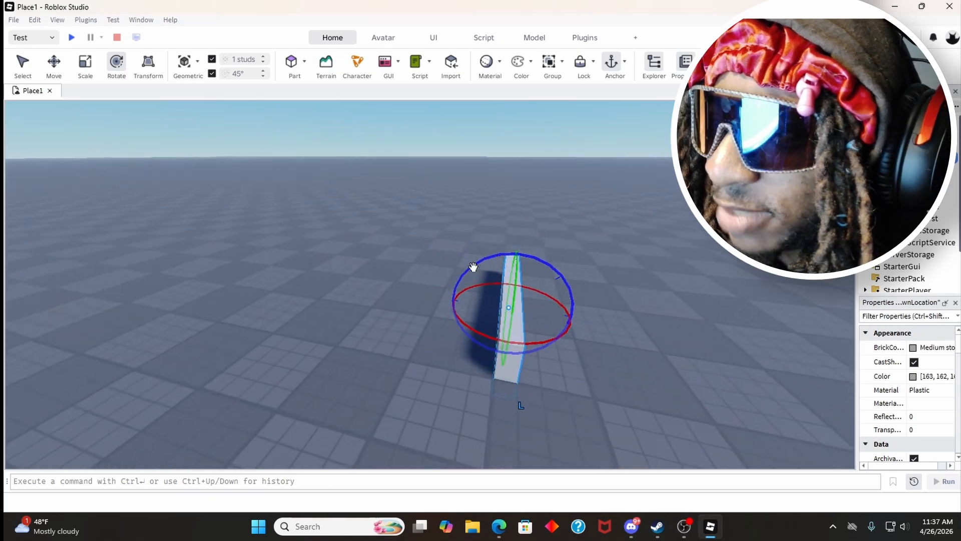
{"action": "left_click_drag", "start_coordinate": [473, 266], "coordinate": [500, 274]}
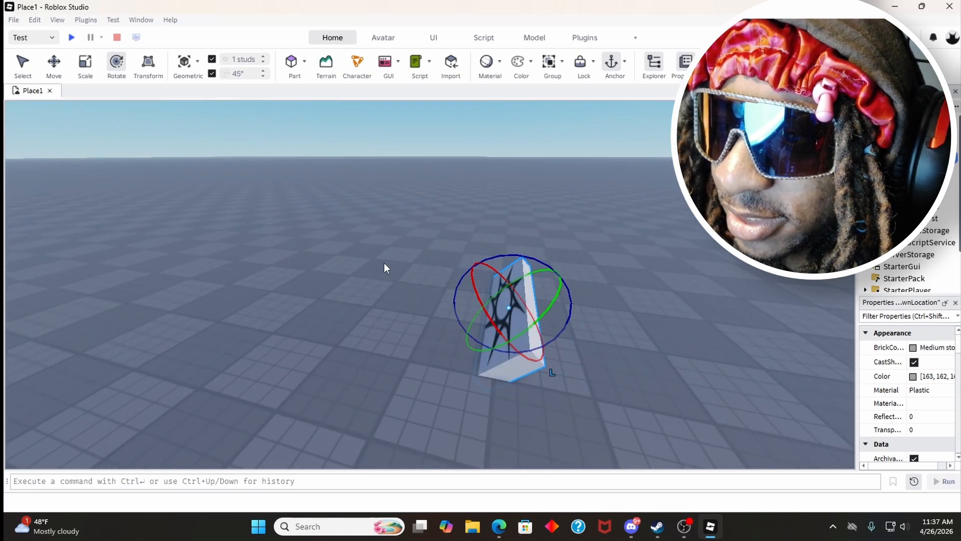
{"action": "right_click_drag", "start_coordinate": [384, 262], "coordinate": [384, 263]}
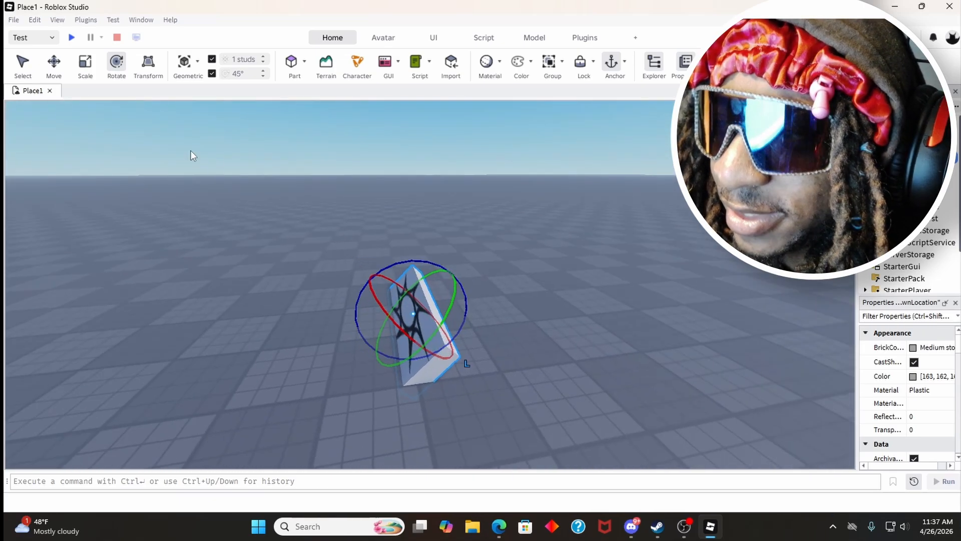
Step: Use the Transform tool to widen the spawn location into a broad plate and turn its star face away
{"action": "left_click", "coordinate": [147, 70]}
{"action": "left_click_drag", "start_coordinate": [419, 338], "coordinate": [558, 287]}
{"action": "left_click", "coordinate": [477, 289]}
{"action": "left_click", "coordinate": [475, 296]}
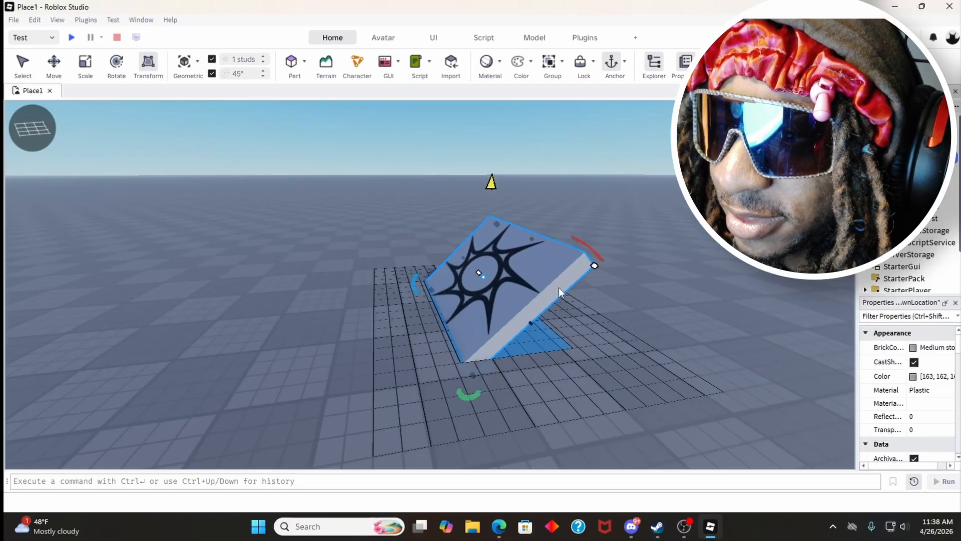
{"action": "left_click_drag", "start_coordinate": [594, 254], "coordinate": [443, 201]}
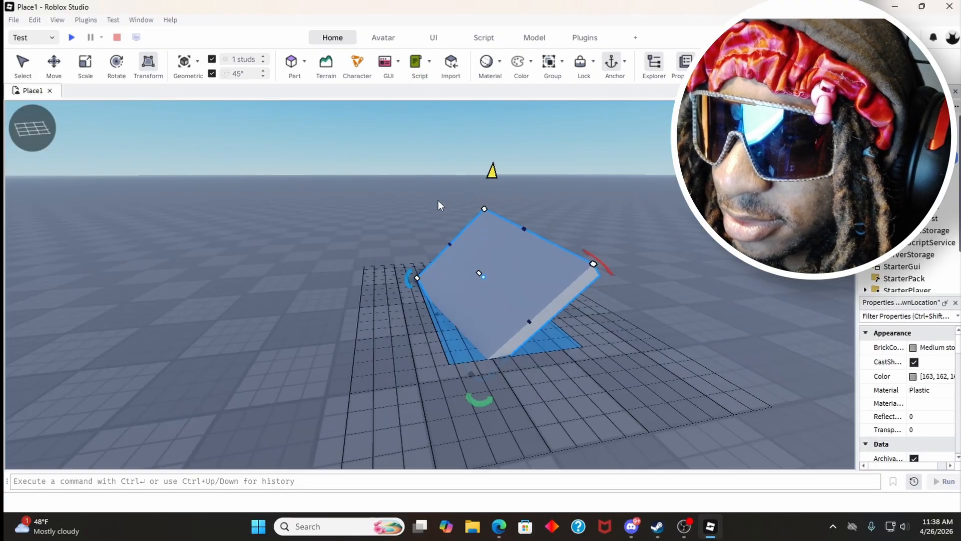
Step: Examine the Geometric dragger mode options for collisions, joined surfaces and snapping to parts
{"action": "right_click_drag", "start_coordinate": [335, 298], "coordinate": [329, 299]}
{"action": "right_click_drag", "start_coordinate": [301, 259], "coordinate": [294, 248]}
{"action": "key", "text": "a"}
{"action": "key", "text": "s"}
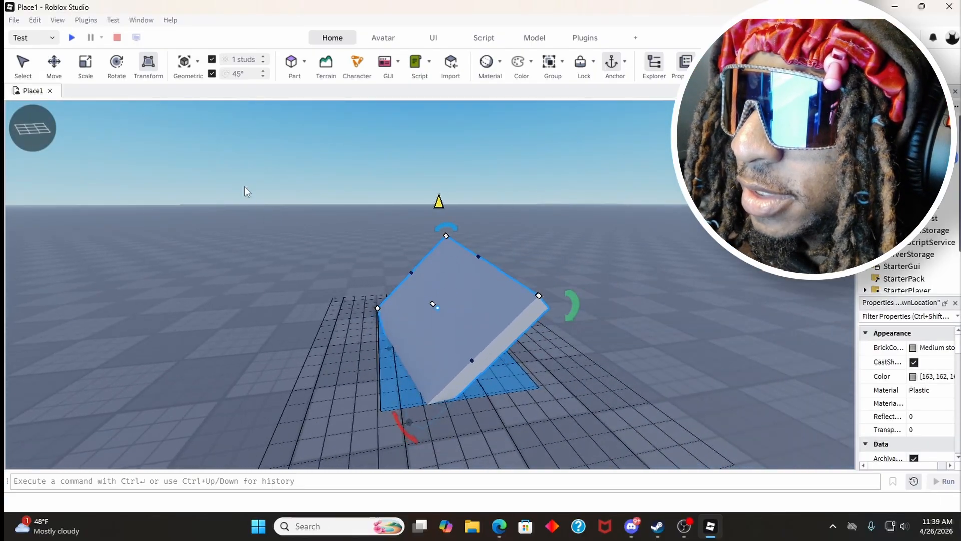
{"action": "left_click", "coordinate": [183, 67]}
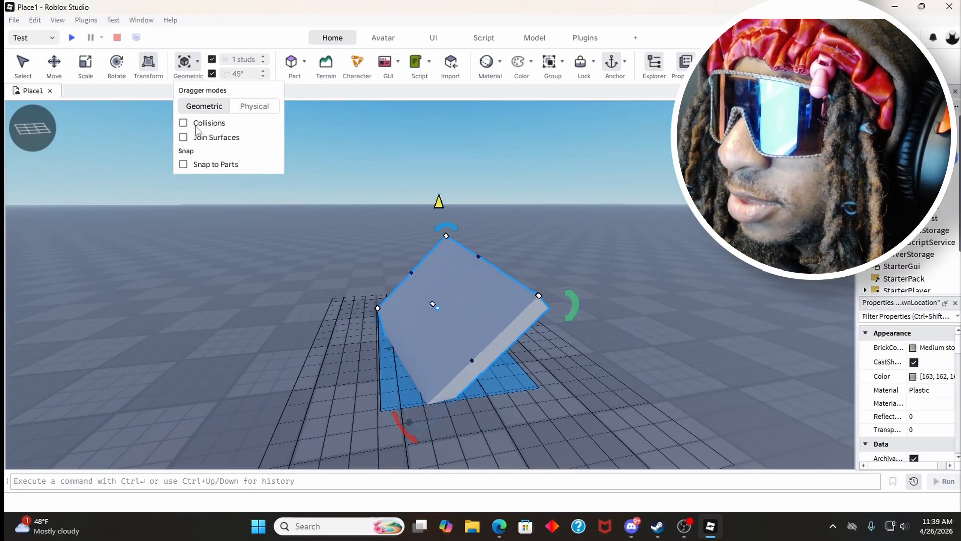
{"action": "left_click", "coordinate": [185, 62]}
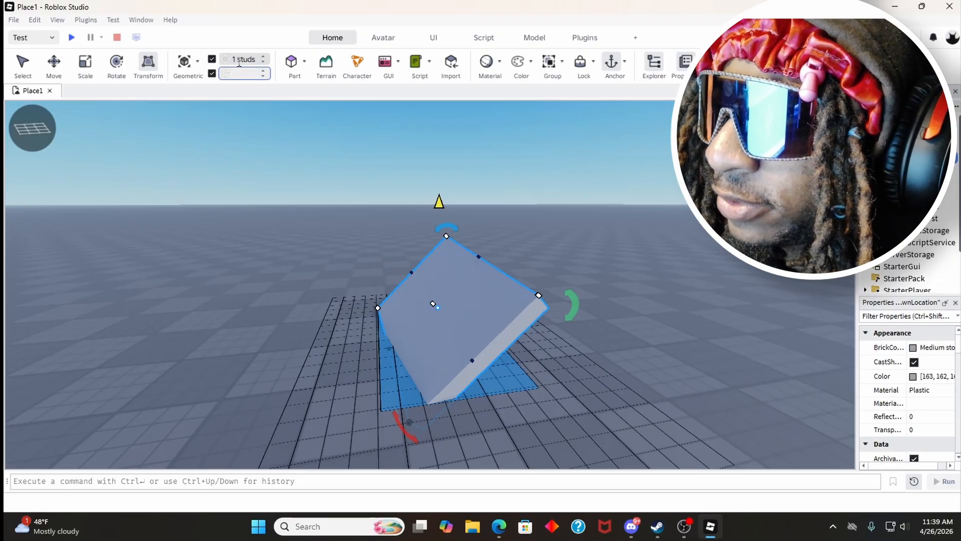
Step: Set the move snap increment to 10 studs and move the spawn location along its axes, then deselect it
{"action": "type", "text": "10"}
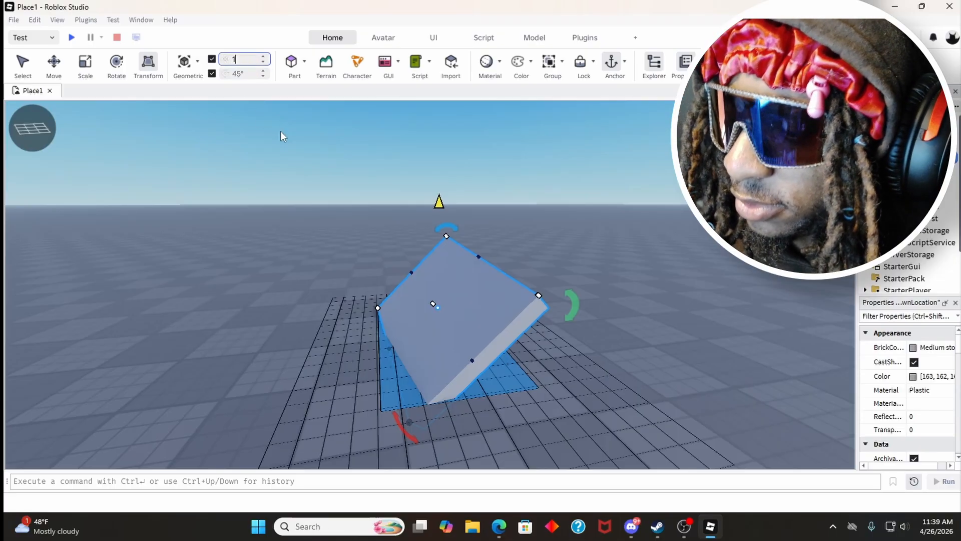
{"action": "key", "text": "Return"}
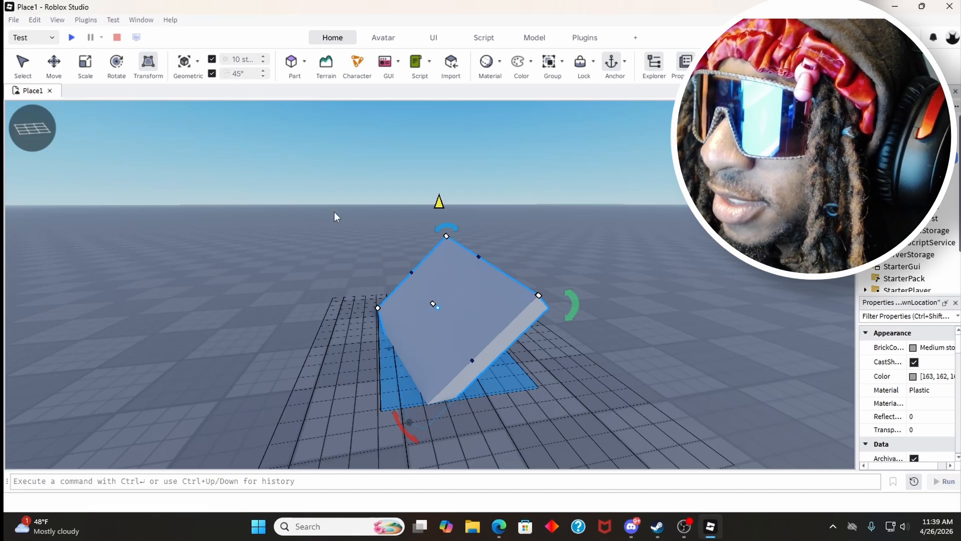
{"action": "left_click", "coordinate": [53, 63]}
{"action": "left_click_drag", "start_coordinate": [494, 258], "coordinate": [346, 363]}
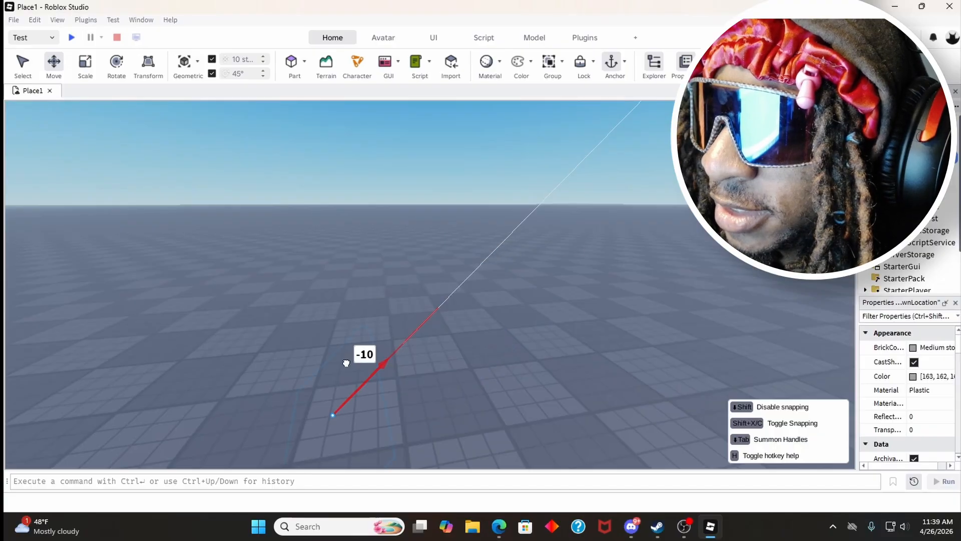
{"action": "left_click_drag", "start_coordinate": [433, 336], "coordinate": [406, 371]}
{"action": "left_click", "coordinate": [455, 268]}
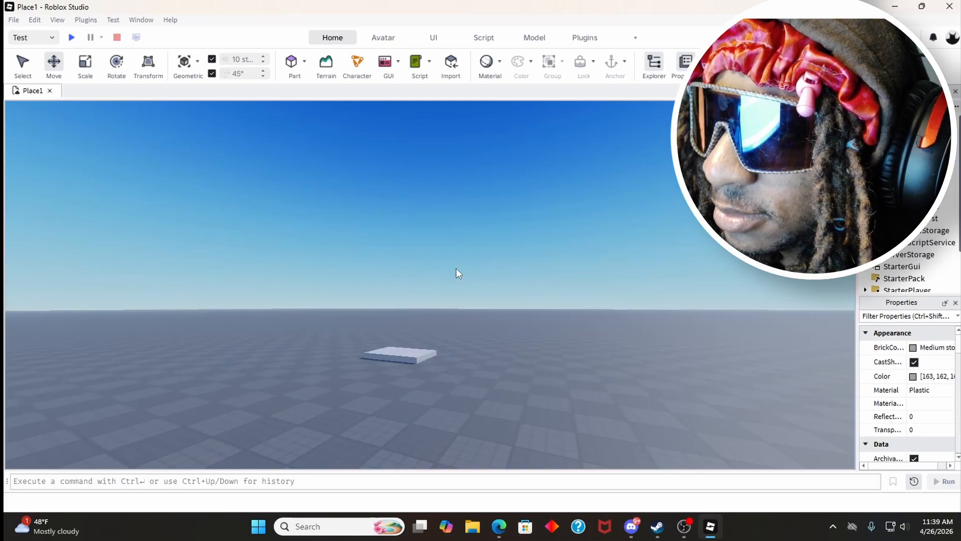
Step: Set the rotation snap increment to 90°
{"action": "key", "text": "w"}
{"action": "right_click_drag", "start_coordinate": [456, 269], "coordinate": [455, 268]}
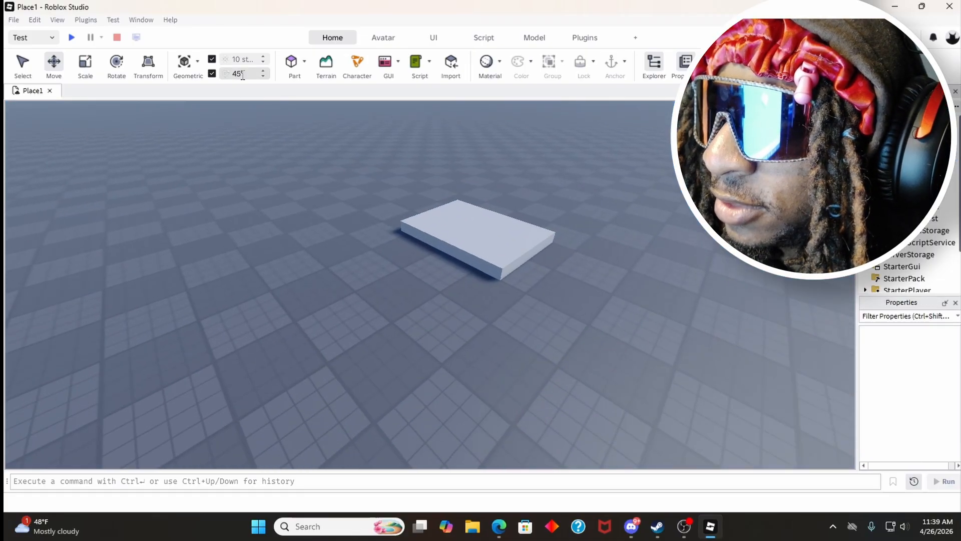
{"action": "type", "text": "90"}
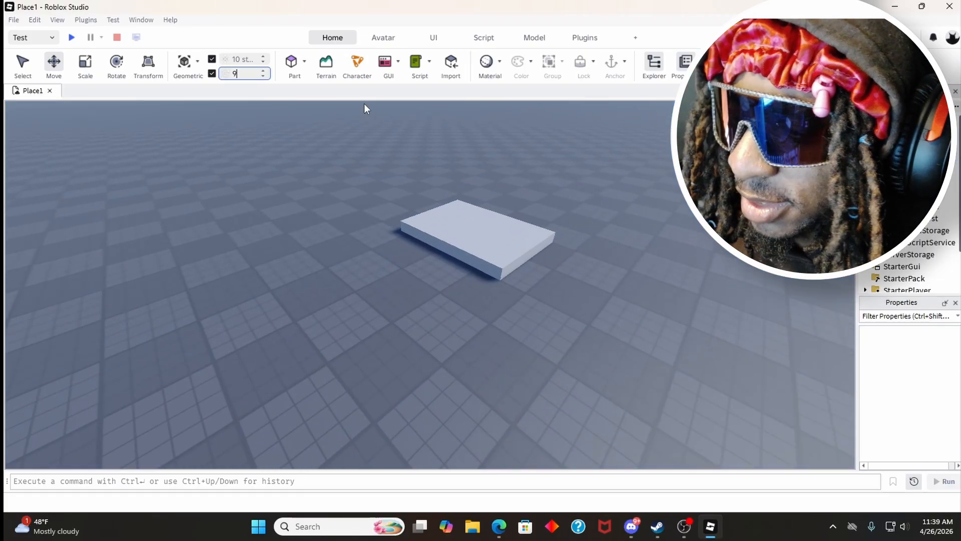
{"action": "key", "text": "Return"}
Step: Select the spawn location and rotate it in 90° increments with the Rotate tool
{"action": "left_click", "coordinate": [450, 240]}
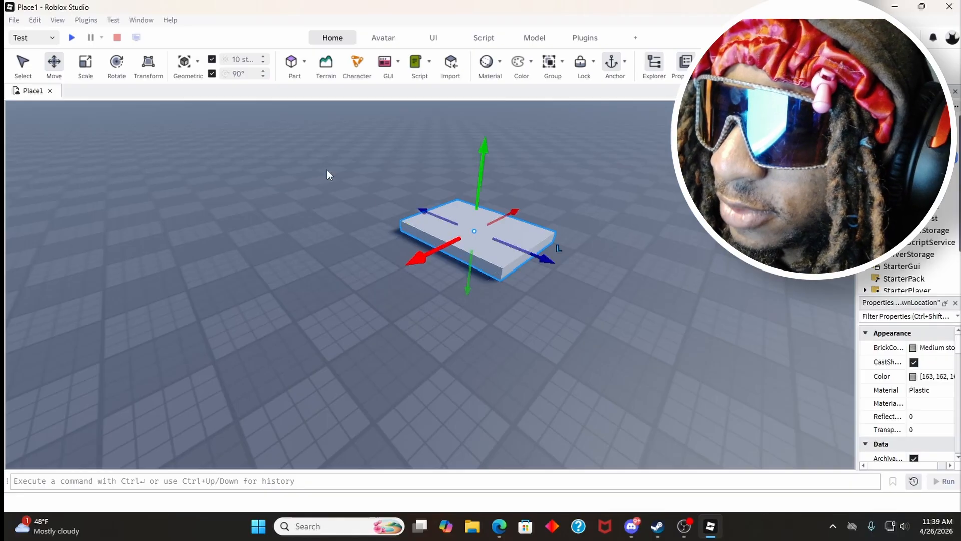
{"action": "left_click", "coordinate": [117, 75]}
{"action": "left_click_drag", "start_coordinate": [420, 244], "coordinate": [479, 300]}
{"action": "right_click_drag", "start_coordinate": [432, 265], "coordinate": [433, 266]}
{"action": "key", "text": "w"}
{"action": "key", "text": "w"}
{"action": "key", "text": "s"}
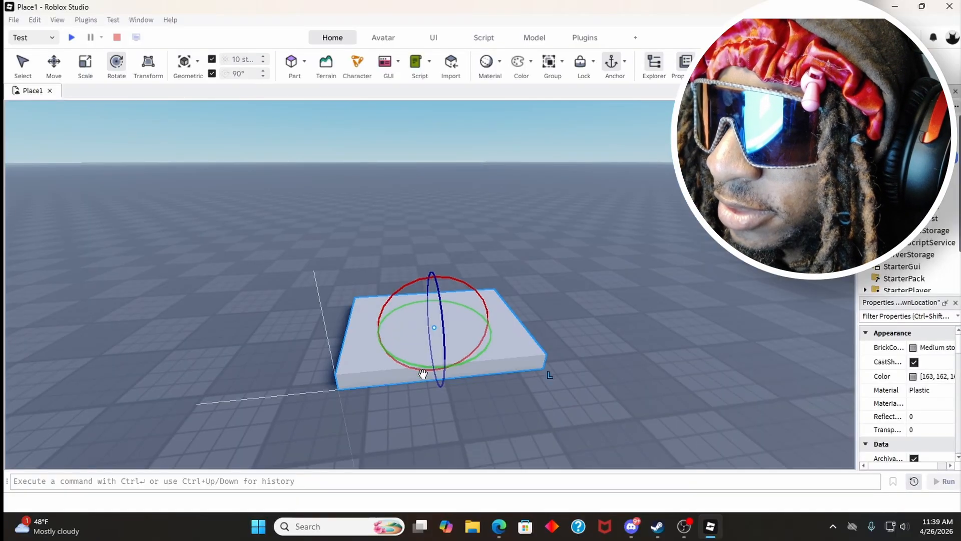
{"action": "left_click_drag", "start_coordinate": [419, 365], "coordinate": [472, 294]}
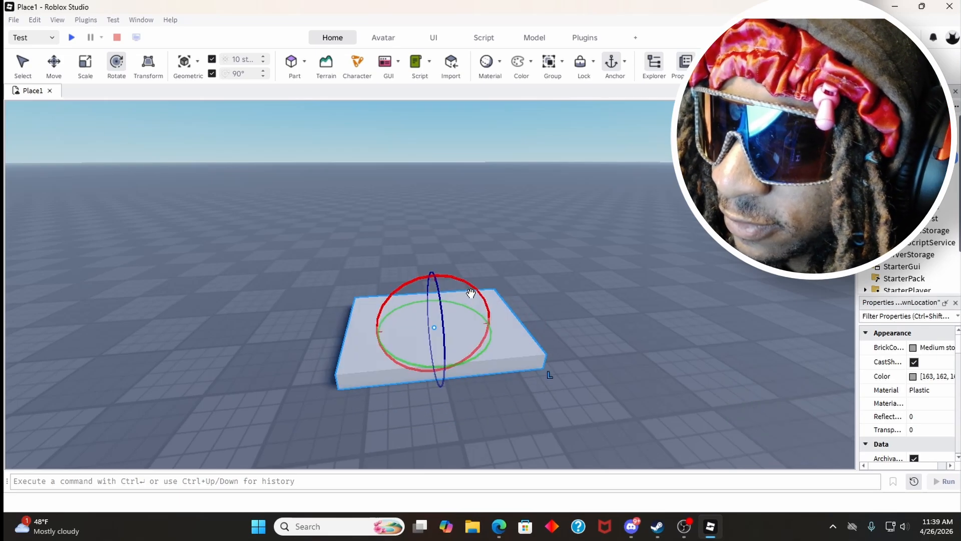
Step: Rotate the spawn location 180° about its vertical axis
{"action": "key", "text": "a"}
{"action": "key", "text": "d"}
{"action": "key", "text": "d"}
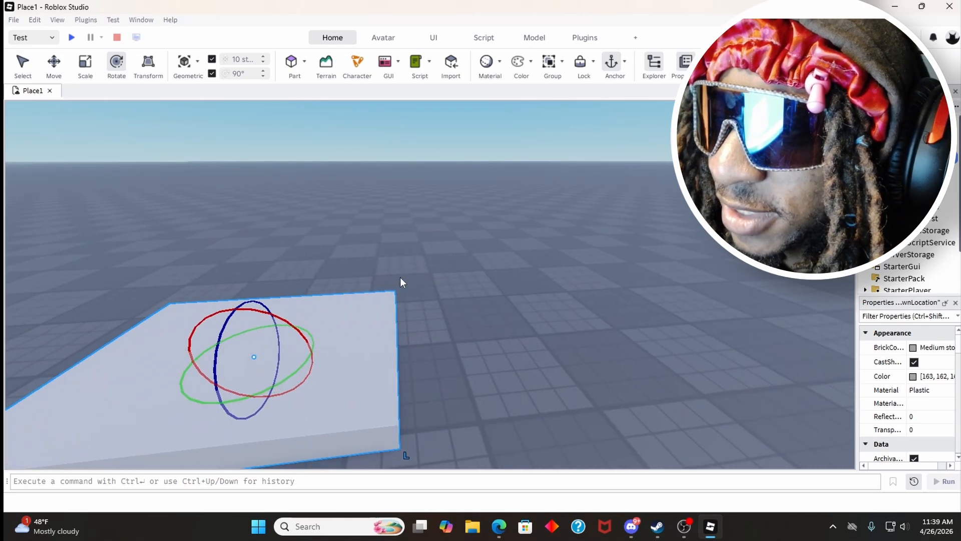
{"action": "right_click_drag", "start_coordinate": [400, 277], "coordinate": [400, 277]}
{"action": "key", "text": "a"}
{"action": "left_click_drag", "start_coordinate": [415, 311], "coordinate": [338, 142]}
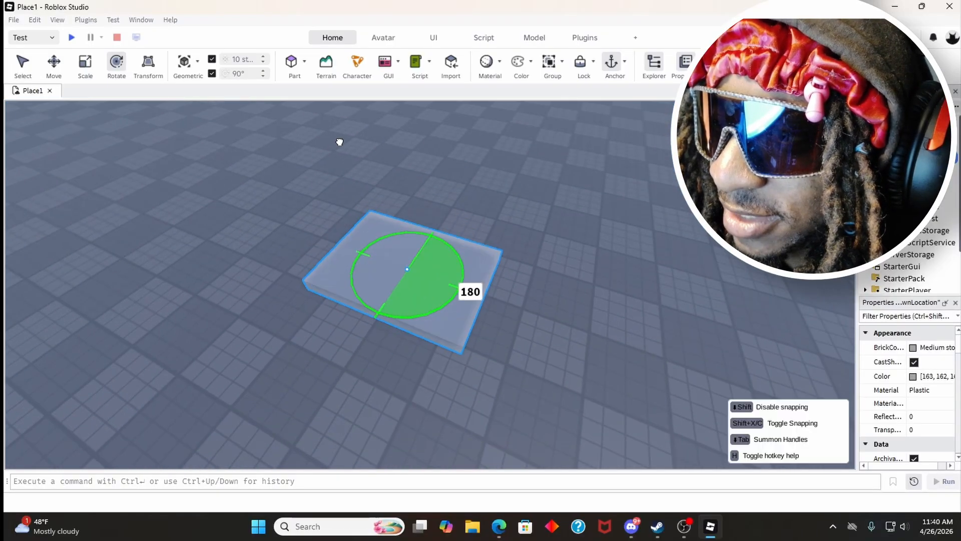
{"action": "key", "text": "a"}
{"action": "right_click_drag", "start_coordinate": [354, 183], "coordinate": [314, 156]}
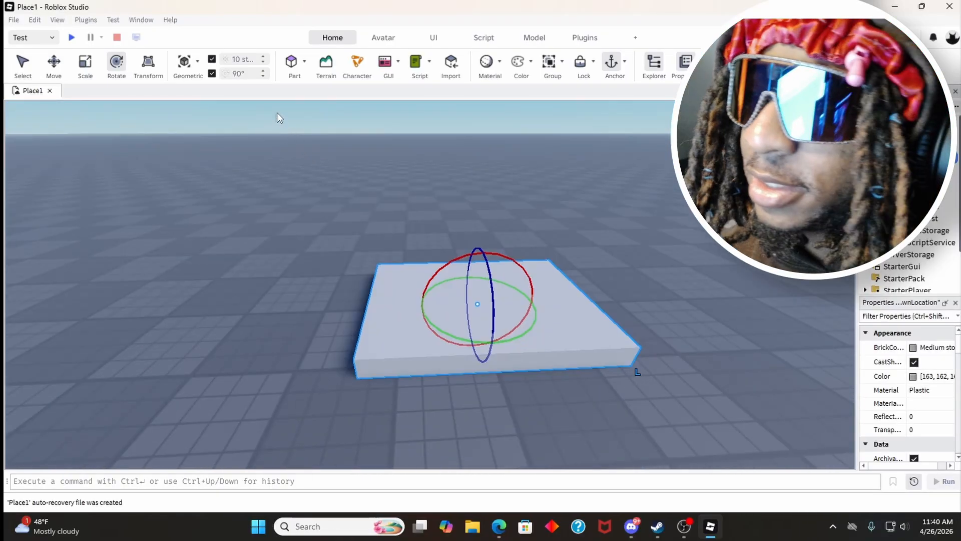
Step: Insert a block part on top of the spawn location
{"action": "left_click", "coordinate": [295, 64]}
{"action": "left_click", "coordinate": [304, 61]}
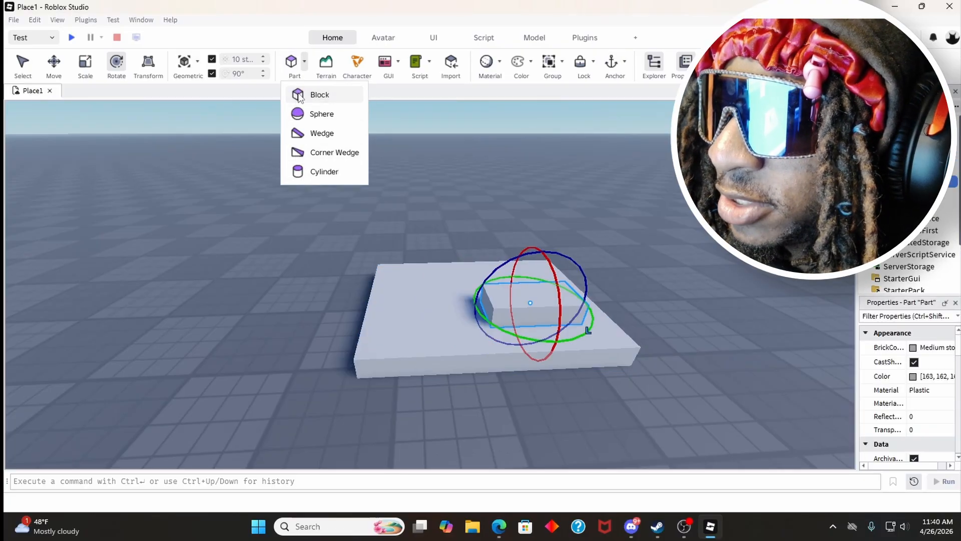
{"action": "left_click", "coordinate": [293, 65]}
Step: Insert a sphere part and place it on the baseplate beside the spawn location
{"action": "left_click", "coordinate": [305, 61]}
{"action": "left_click", "coordinate": [323, 112]}
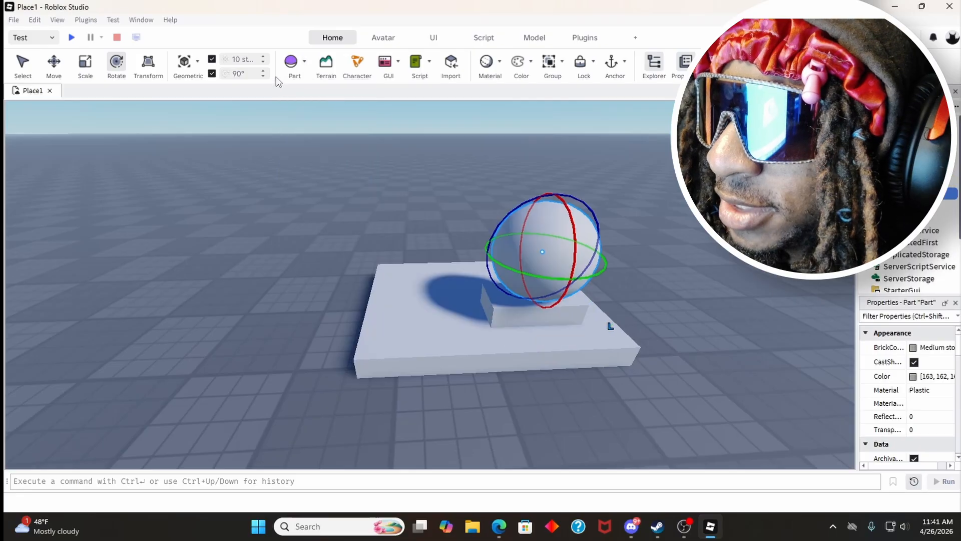
{"action": "left_click_drag", "start_coordinate": [508, 240], "coordinate": [444, 306]}
Step: Open the Terrain Editor, widen it, and look through its Edit and Create tools
{"action": "left_click", "coordinate": [319, 67]}
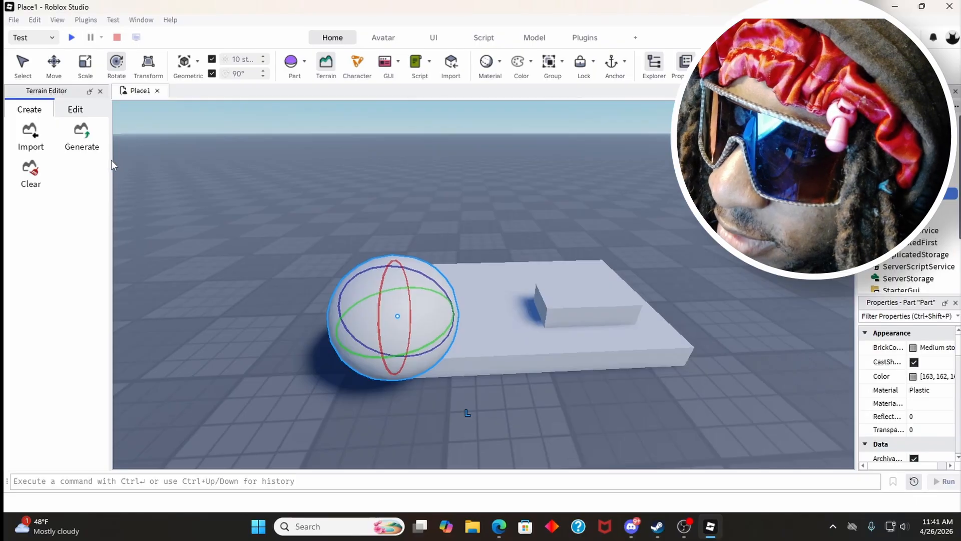
{"action": "left_click_drag", "start_coordinate": [110, 159], "coordinate": [287, 170]}
{"action": "left_click", "coordinate": [76, 111]}
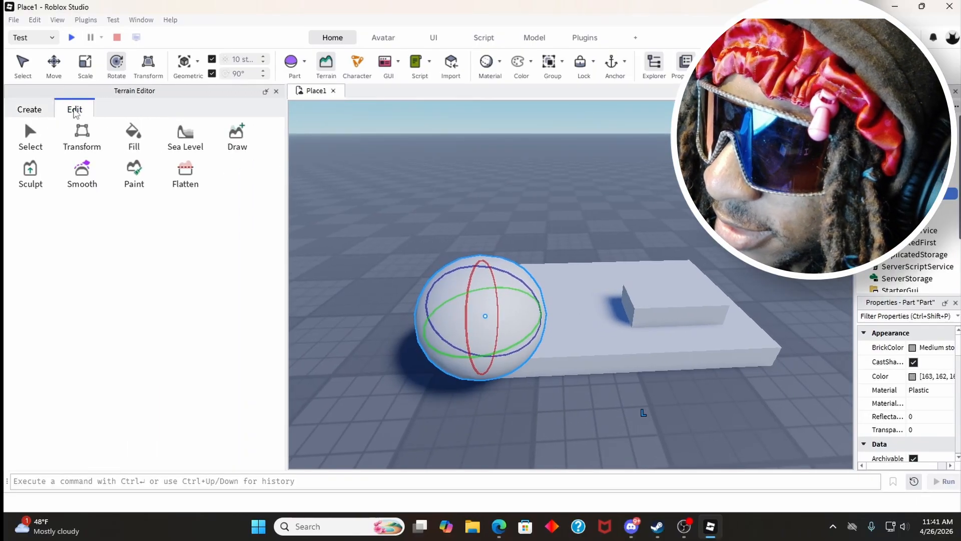
{"action": "left_click", "coordinate": [30, 109]}
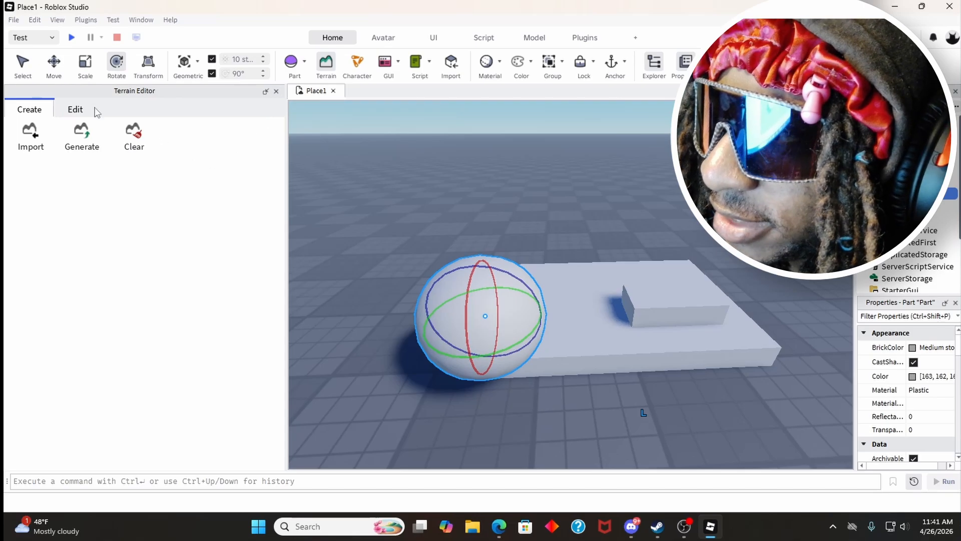
Step: Show the terrain editing tools, and insert an R15 masculine character rig using My Avatar
{"action": "left_click", "coordinate": [77, 111]}
{"action": "key", "text": "a"}
{"action": "right_click_drag", "start_coordinate": [421, 165], "coordinate": [420, 164]}
{"action": "scroll", "coordinate": [361, 164], "scroll_direction": "up", "scroll_amount": 5}
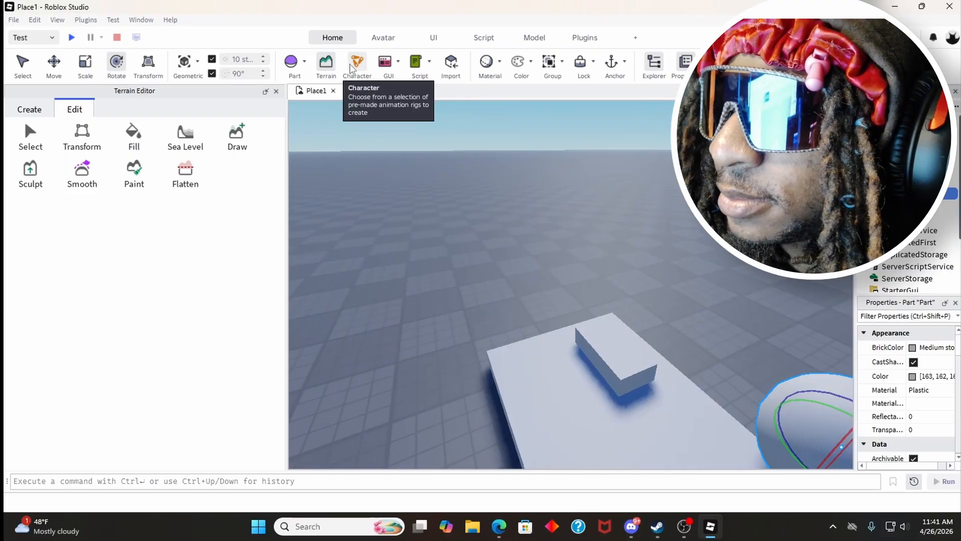
{"action": "left_click", "coordinate": [353, 68]}
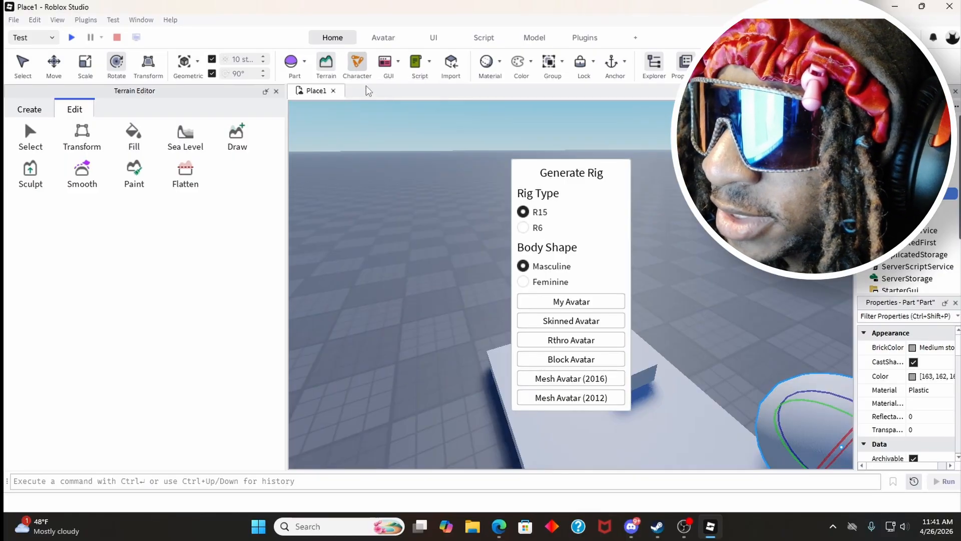
{"action": "right_click_drag", "start_coordinate": [461, 215], "coordinate": [513, 218]}
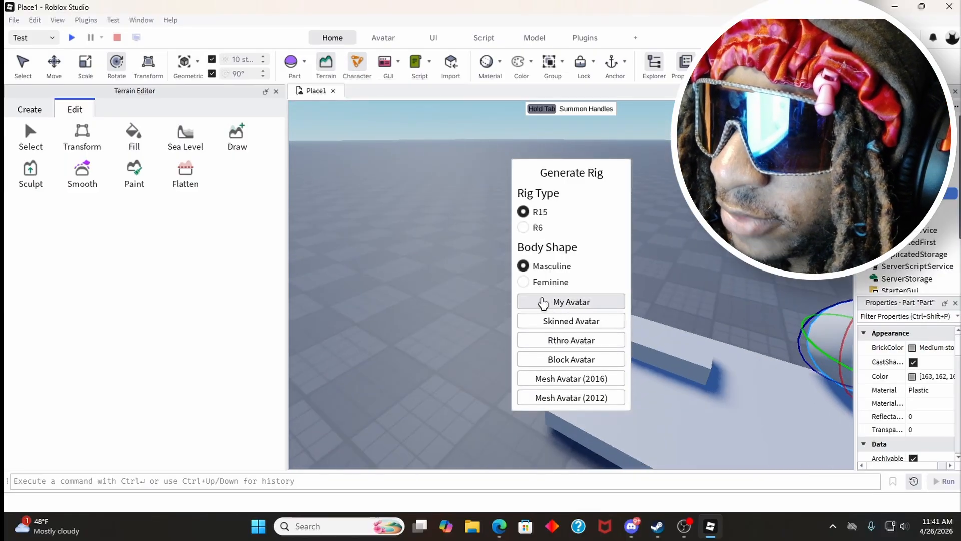
{"action": "left_click", "coordinate": [543, 302]}
{"action": "key", "text": "s"}
{"action": "right_click_drag", "start_coordinate": [431, 256], "coordinate": [432, 256]}
{"action": "key", "text": "w"}
{"action": "key", "text": "s"}
Step: Rotate the avatar rig in 90° increments, leave it standing upright on the baseplate, and deselect it
{"action": "left_click_drag", "start_coordinate": [545, 331], "coordinate": [493, 295]}
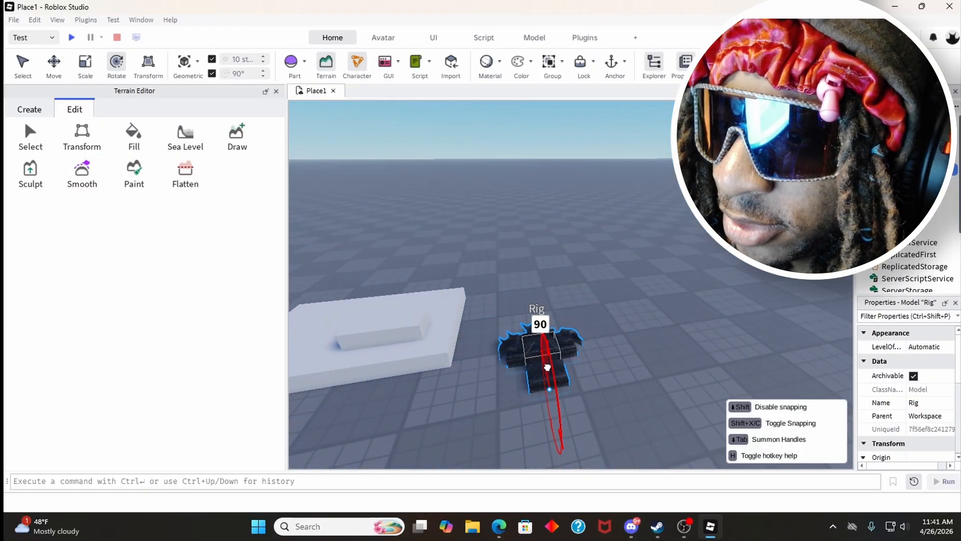
{"action": "left_click_drag", "start_coordinate": [548, 368], "coordinate": [549, 357]}
{"action": "right_click_drag", "start_coordinate": [538, 334], "coordinate": [523, 278]}
{"action": "key", "text": "w"}
{"action": "key", "text": "d"}
{"action": "left_click_drag", "start_coordinate": [478, 267], "coordinate": [451, 324]}
{"action": "left_click", "coordinate": [452, 224]}
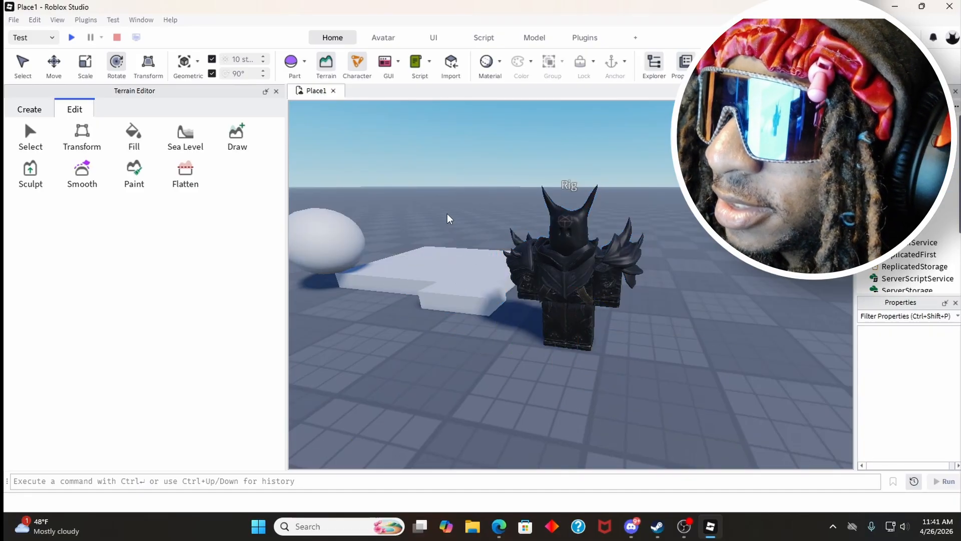
Step: Open the 3D file importer to view it, and dismiss its file chooser without importing anything
{"action": "key", "text": "a"}
{"action": "key", "text": "d"}
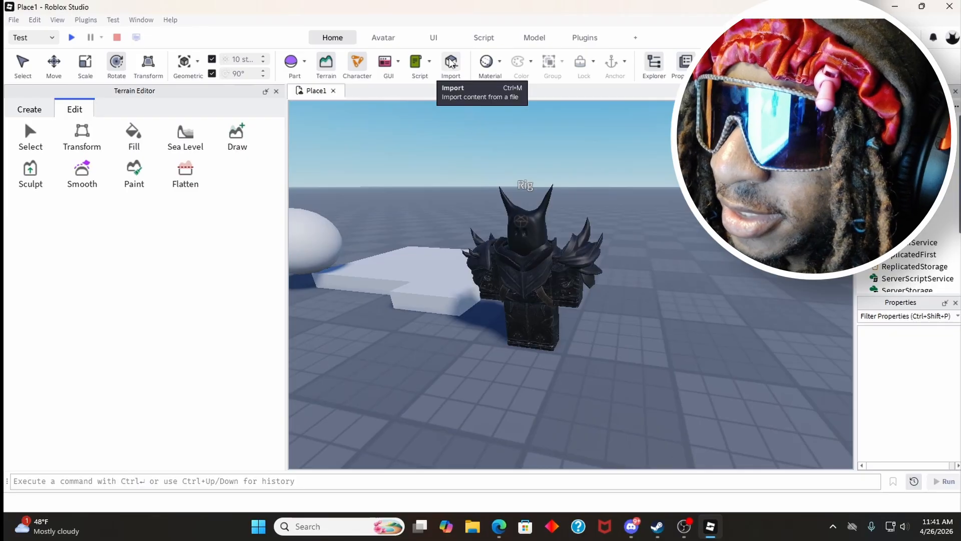
{"action": "left_click", "coordinate": [450, 62]}
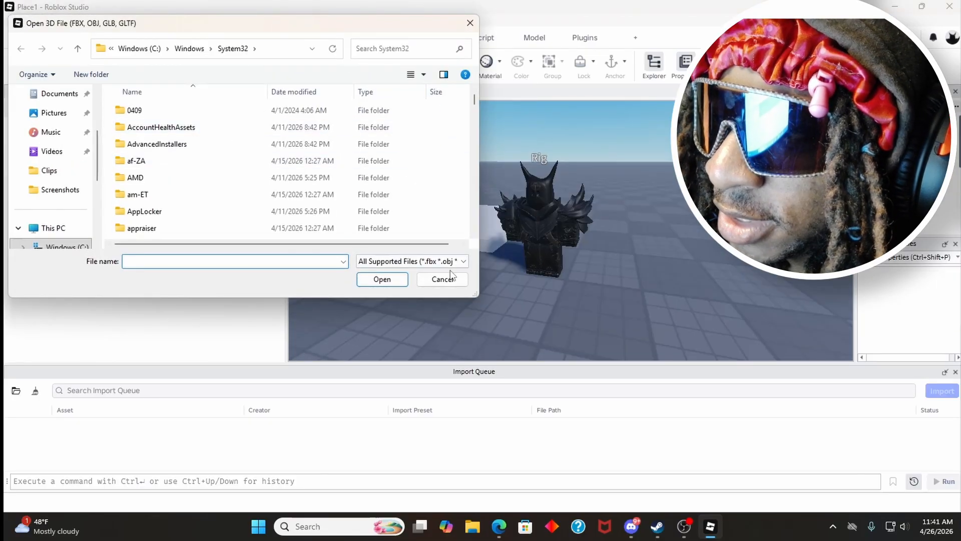
{"action": "left_click", "coordinate": [450, 278]}
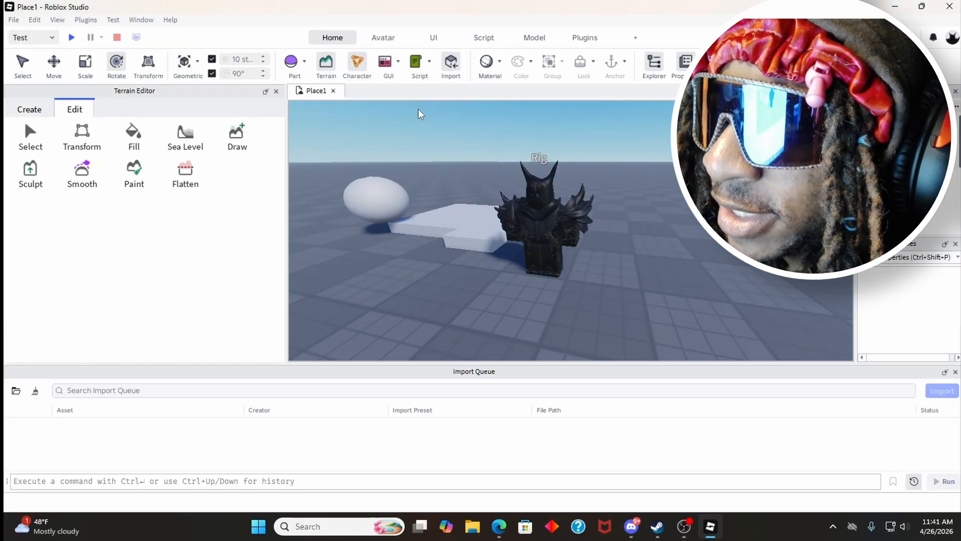
{"action": "right_click_drag", "start_coordinate": [500, 206], "coordinate": [500, 205]}
{"action": "key", "text": "w"}
{"action": "key", "text": "s"}
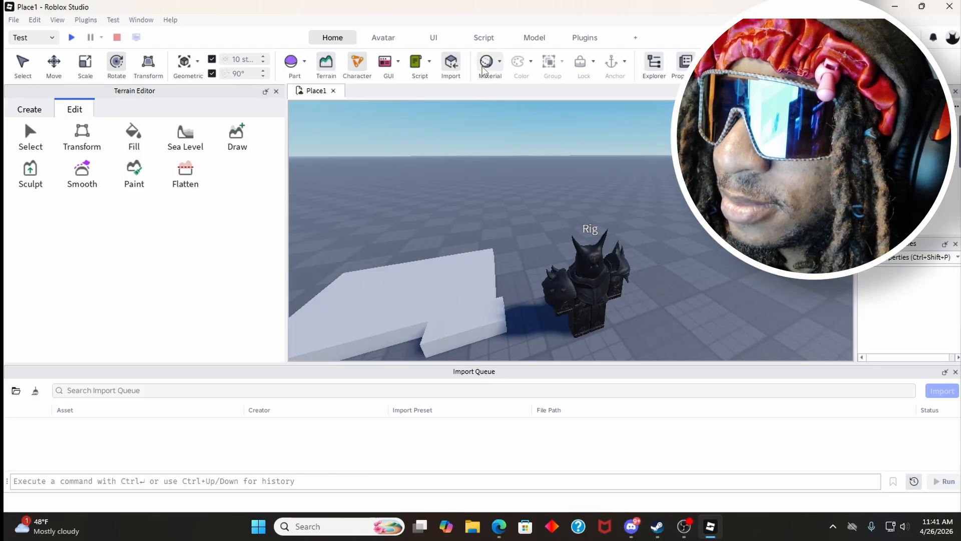
Step: Select the spawn location and look through the available materials without applying one
{"action": "right_click_drag", "start_coordinate": [493, 185], "coordinate": [483, 221]}
{"action": "left_click", "coordinate": [483, 220]}
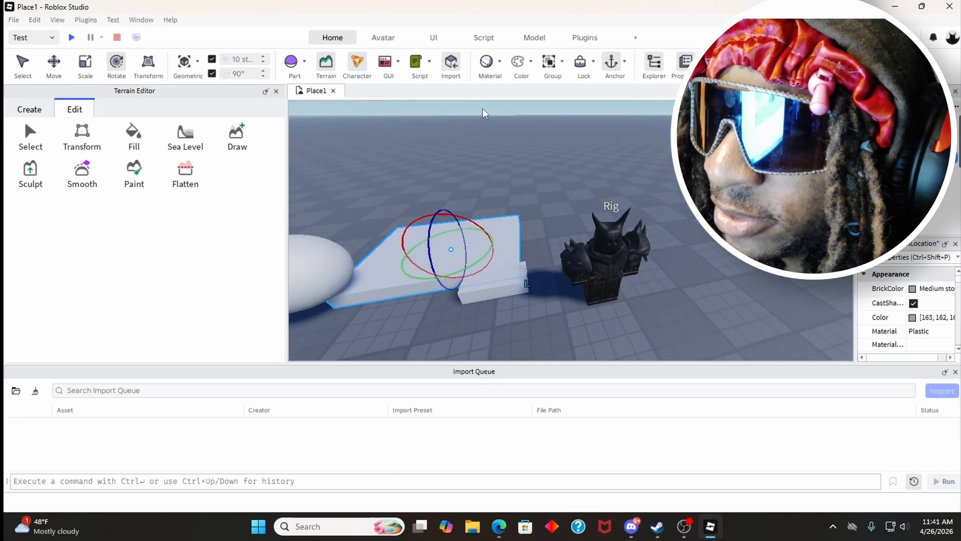
{"action": "left_click", "coordinate": [503, 66]}
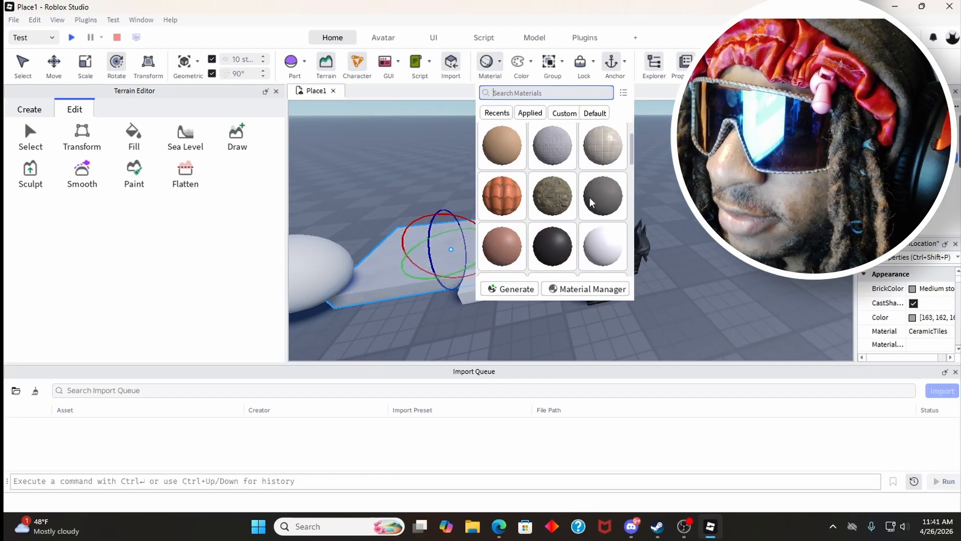
{"action": "scroll", "coordinate": [561, 207], "scroll_direction": "up", "scroll_amount": 2}
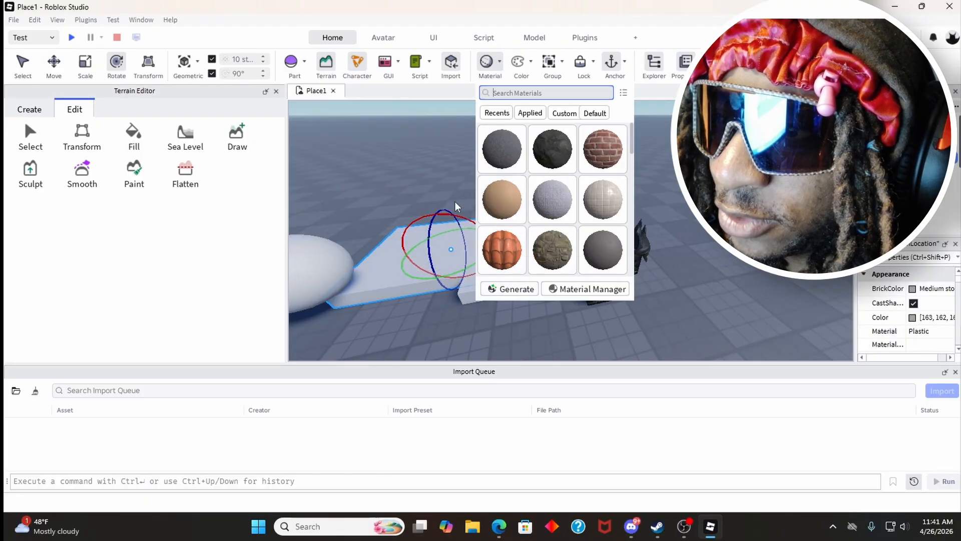
{"action": "left_click", "coordinate": [411, 151]}
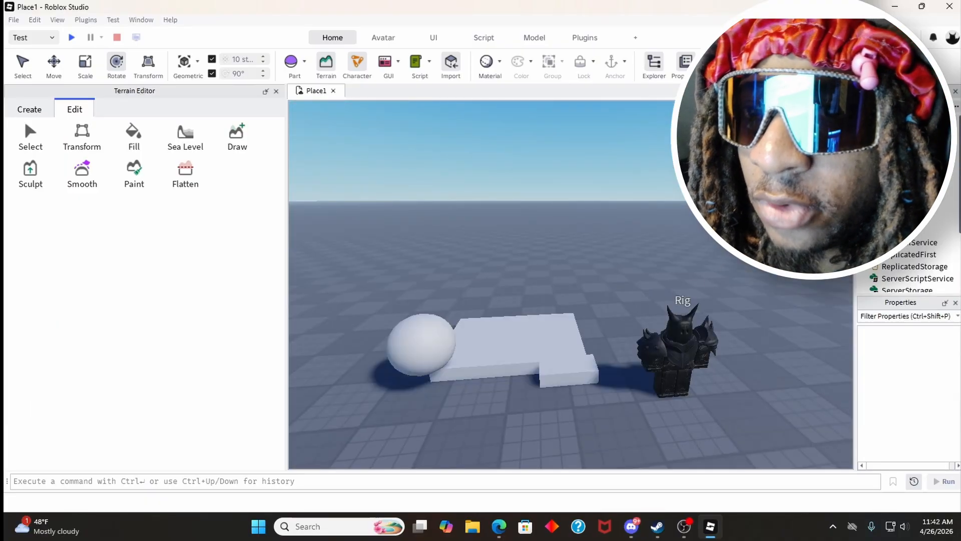
Step: Move the spawn location across the baseplate, away from the sphere, the block and the rig
{"action": "left_click", "coordinate": [895, 122]}
{"action": "left_click", "coordinate": [696, 243]}
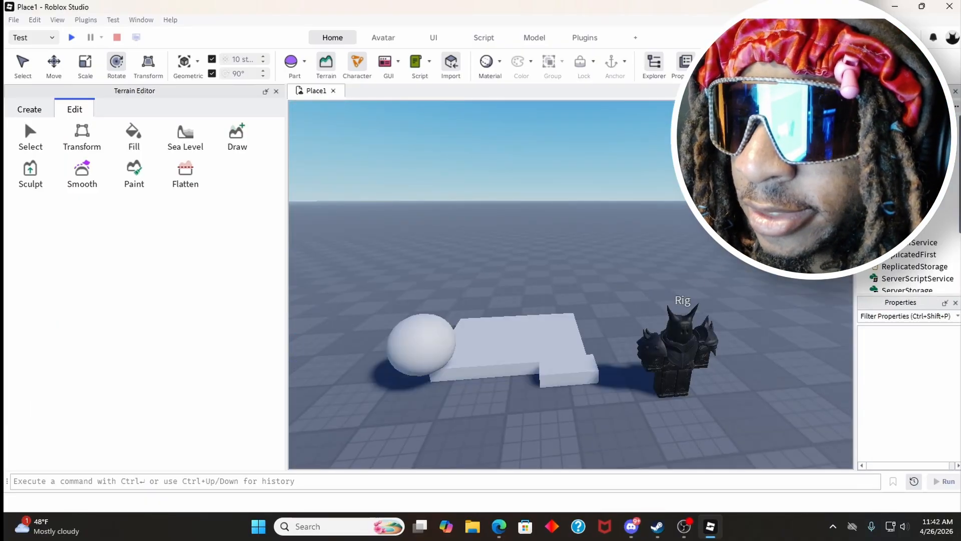
{"action": "right_click_drag", "start_coordinate": [701, 235], "coordinate": [652, 265]}
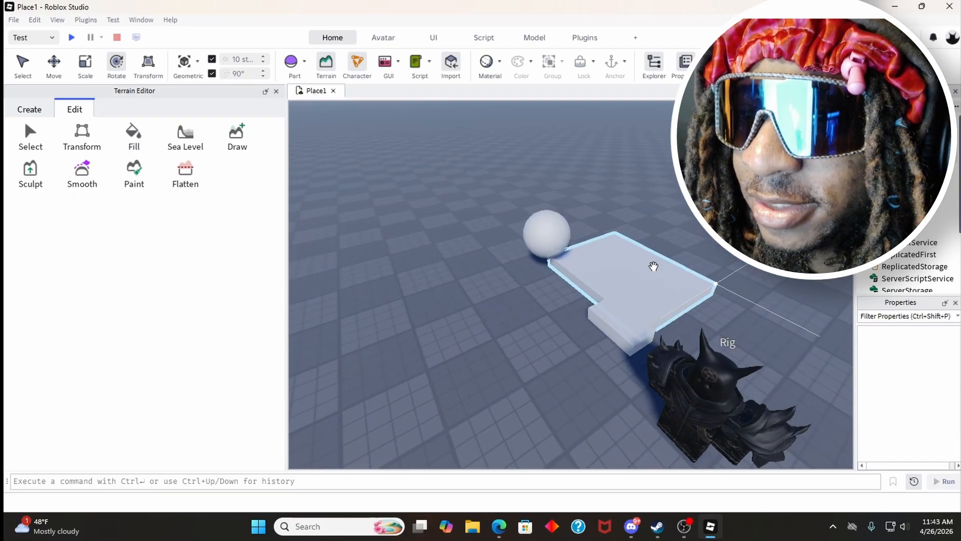
{"action": "left_click_drag", "start_coordinate": [652, 266], "coordinate": [466, 278]}
{"action": "scroll", "coordinate": [487, 242], "scroll_direction": "down", "scroll_amount": 3}
{"action": "right_click_drag", "start_coordinate": [487, 243], "coordinate": [382, 249]}
{"action": "left_click", "coordinate": [382, 249]}
{"action": "left_click_drag", "start_coordinate": [381, 250], "coordinate": [777, 393]}
{"action": "scroll", "coordinate": [679, 285], "scroll_direction": "up", "scroll_amount": 5}
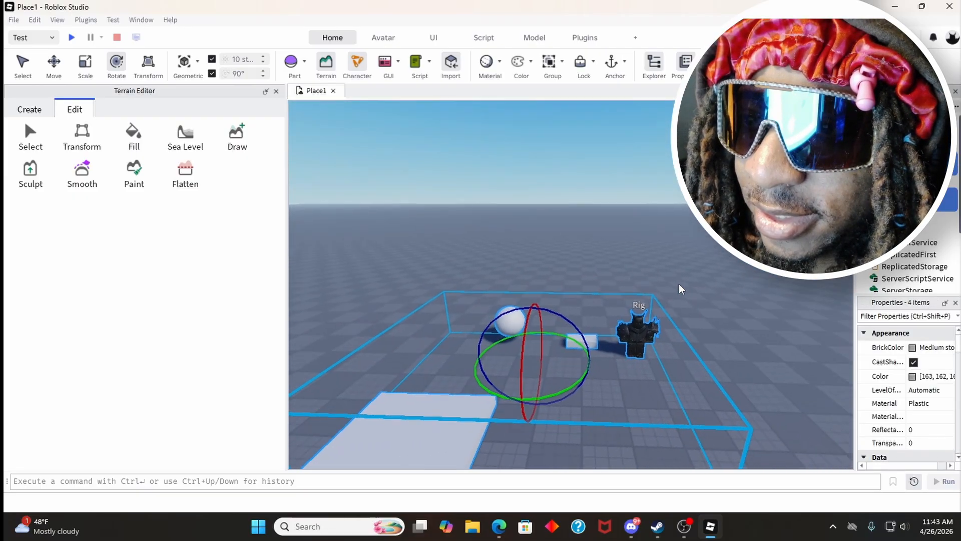
{"action": "scroll", "coordinate": [680, 284], "scroll_direction": "up", "scroll_amount": 3}
{"action": "left_click", "coordinate": [684, 276]}
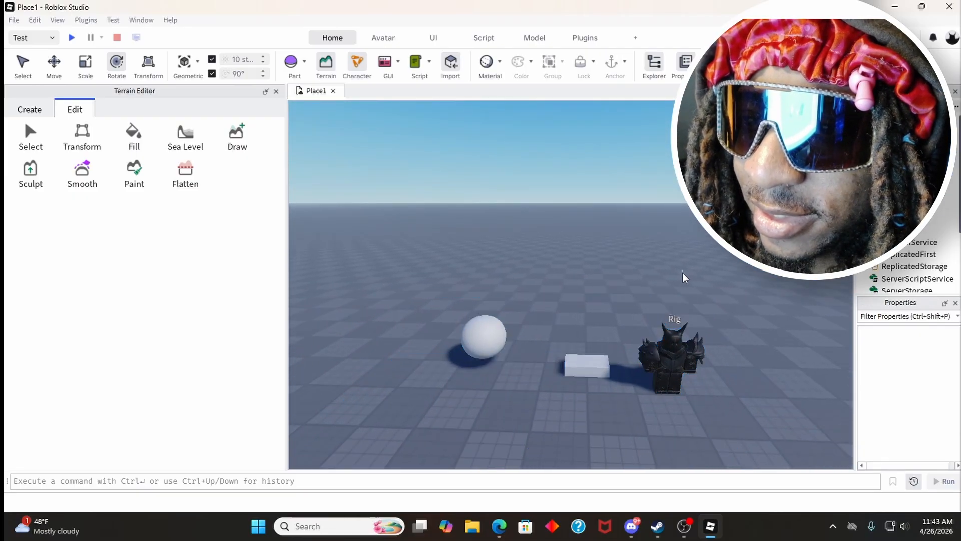
{"action": "scroll", "coordinate": [682, 277], "scroll_direction": "down", "scroll_amount": 4}
{"action": "right_click_drag", "start_coordinate": [582, 272], "coordinate": [575, 283]}
{"action": "left_click", "coordinate": [577, 306]}
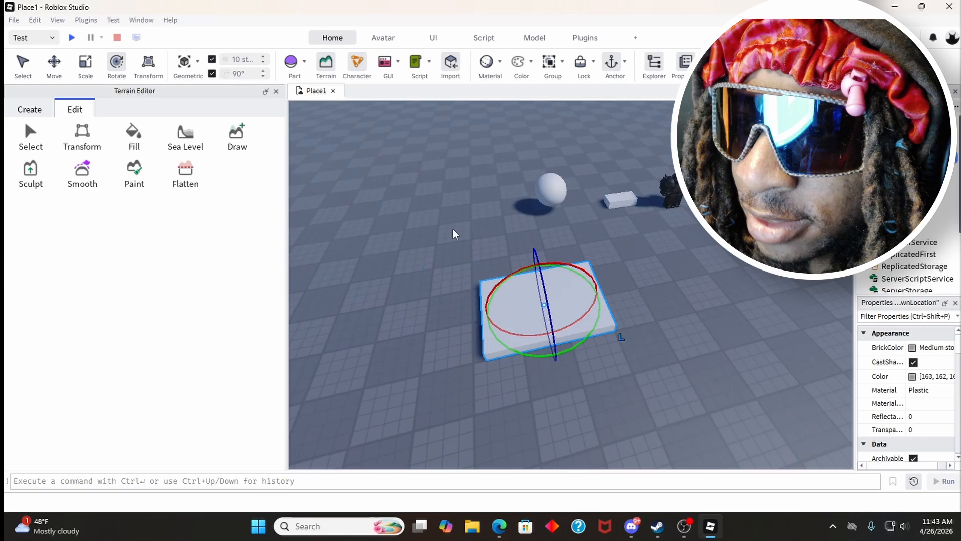
{"action": "left_click", "coordinate": [453, 234]}
Step: Insert a second sphere part on the baseplate beside the spawn location
{"action": "key", "text": "a"}
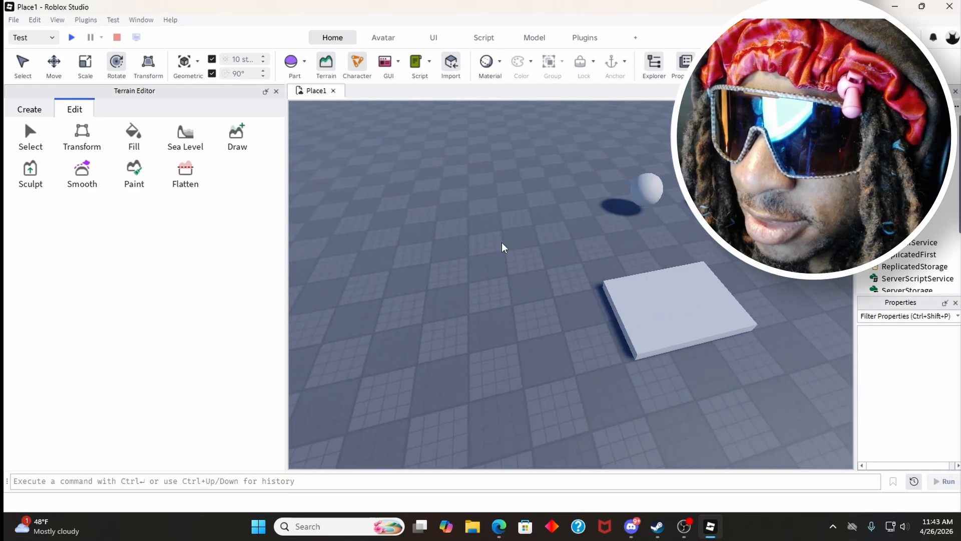
{"action": "key", "text": "w"}
{"action": "left_click", "coordinate": [291, 63]}
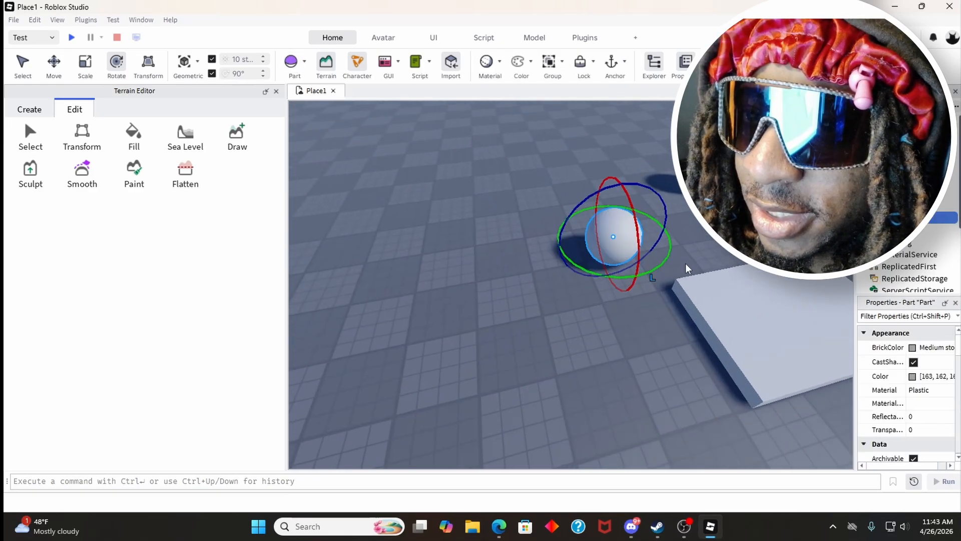
Step: Examine the properties of the Players, Lighting and MaterialService services
{"action": "left_click", "coordinate": [721, 261]}
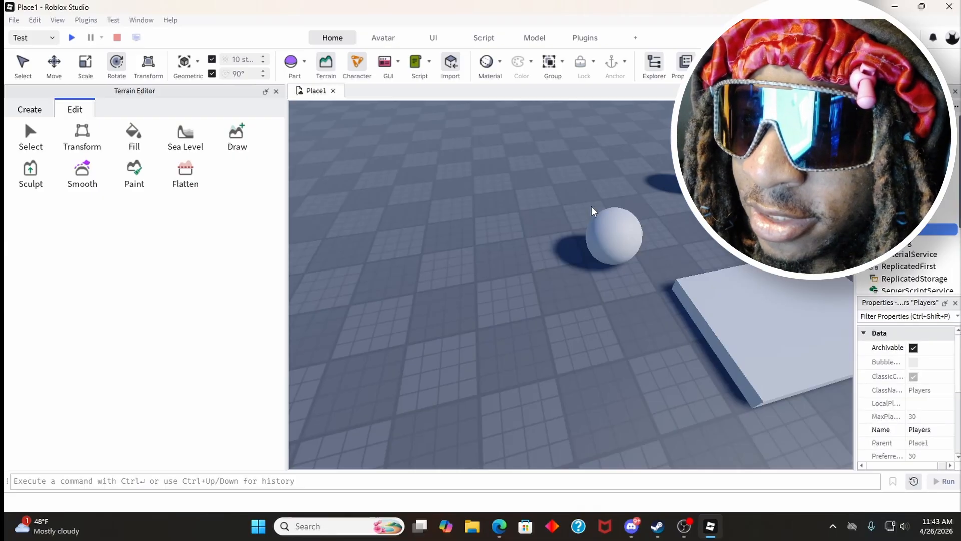
{"action": "key", "text": "d"}
{"action": "right_click_drag", "start_coordinate": [592, 207], "coordinate": [593, 207]}
{"action": "key", "text": "w"}
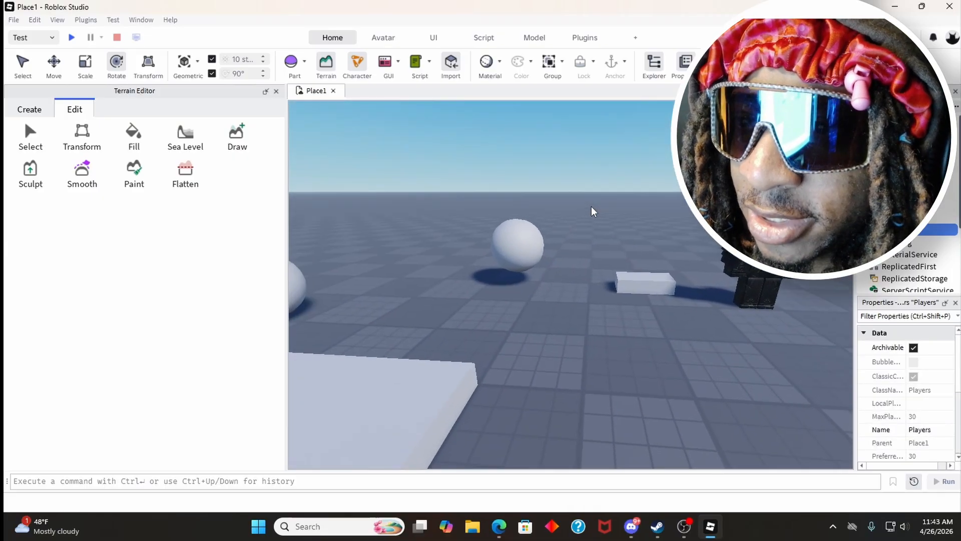
{"action": "key", "text": "s"}
{"action": "left_click", "coordinate": [897, 242]}
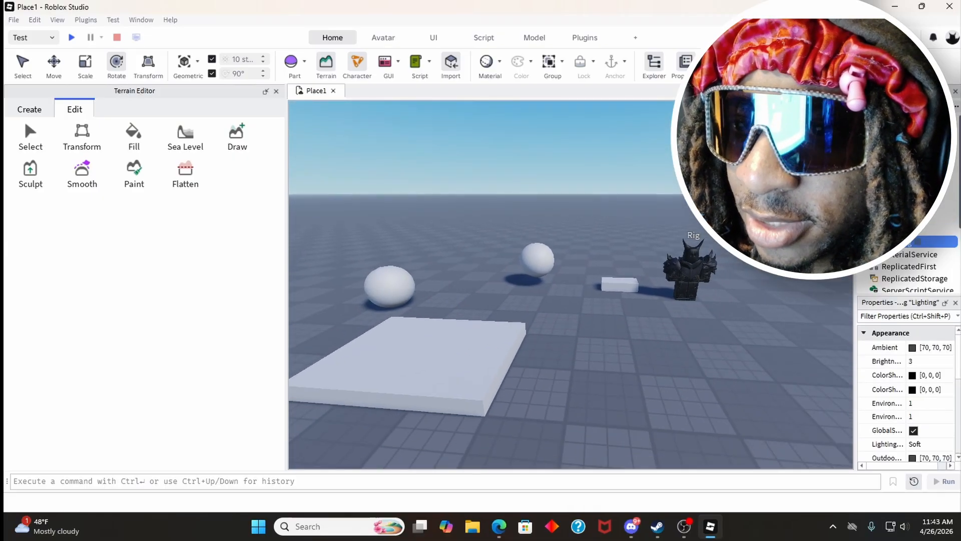
{"action": "key", "text": "a"}
{"action": "right_click_drag", "start_coordinate": [557, 250], "coordinate": [574, 240]}
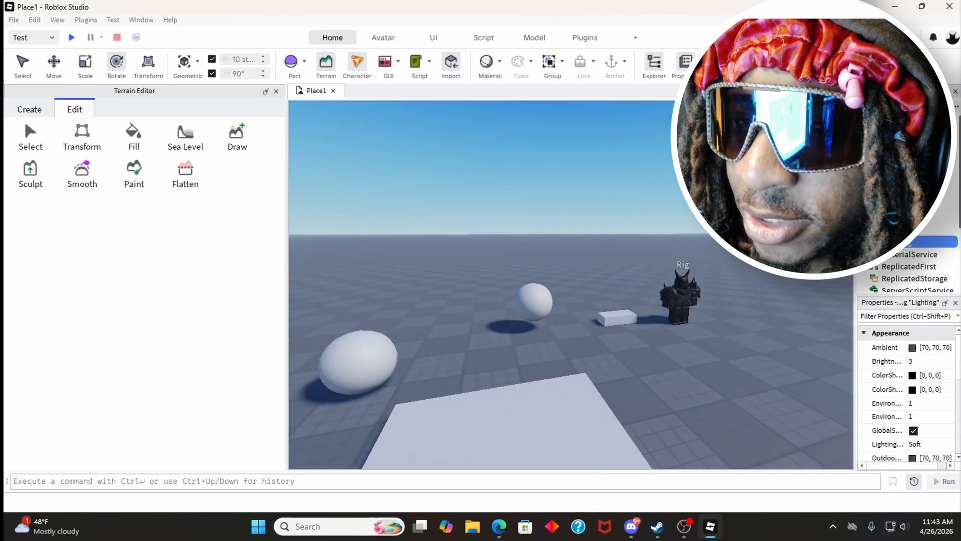
{"action": "left_click", "coordinate": [889, 255]}
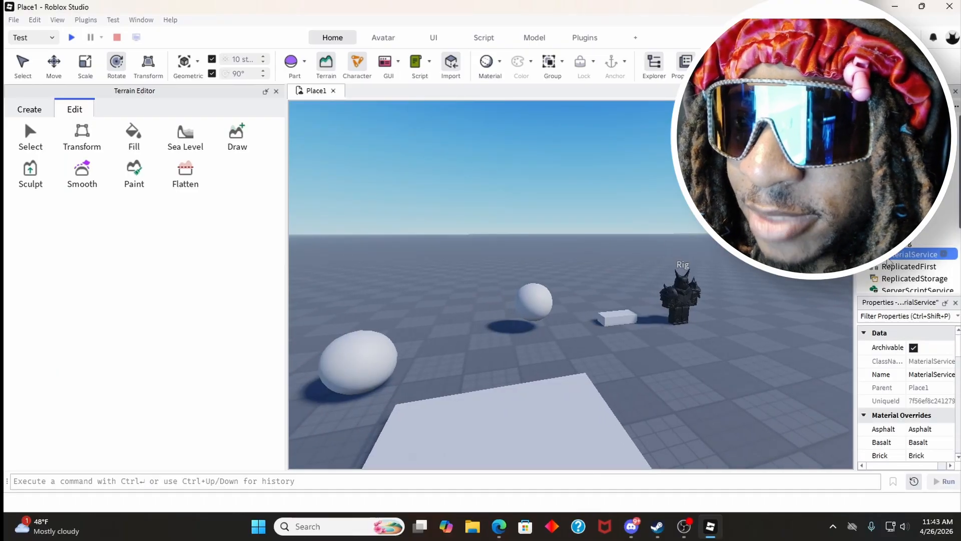
{"action": "key", "text": "a"}
{"action": "right_click_drag", "start_coordinate": [653, 246], "coordinate": [654, 246]}
{"action": "key", "text": "d"}
{"action": "key", "text": "s"}
{"action": "key", "text": "w"}
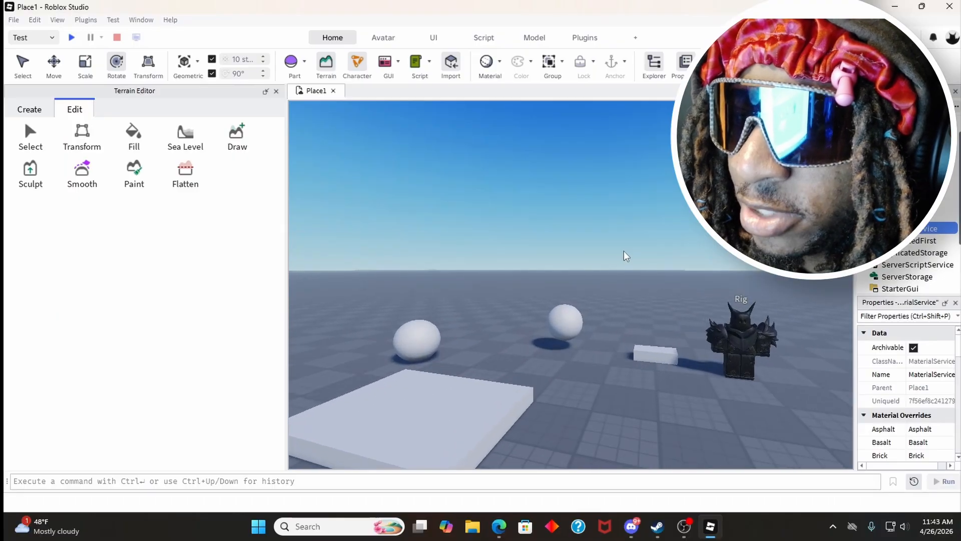
{"action": "key", "text": "a"}
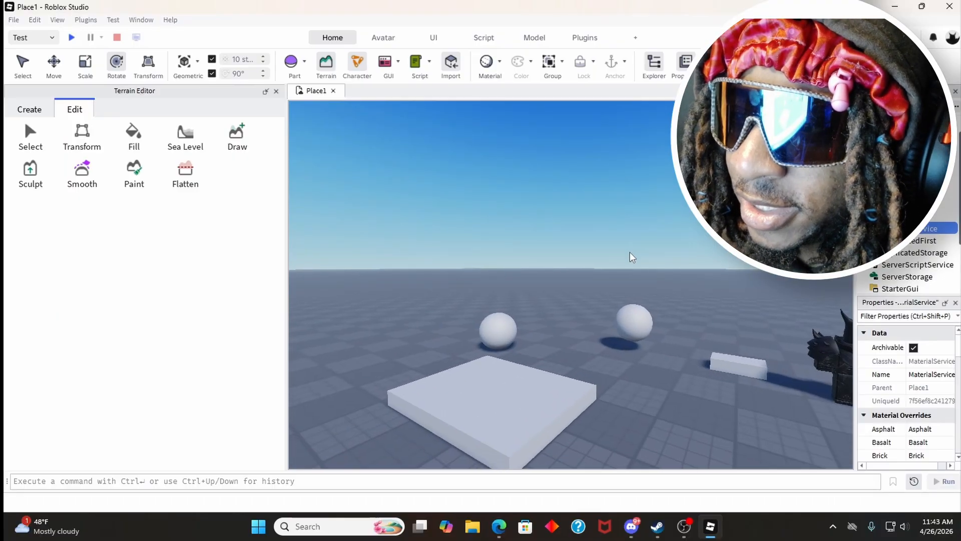
{"action": "right_click_drag", "start_coordinate": [630, 253], "coordinate": [630, 252]}
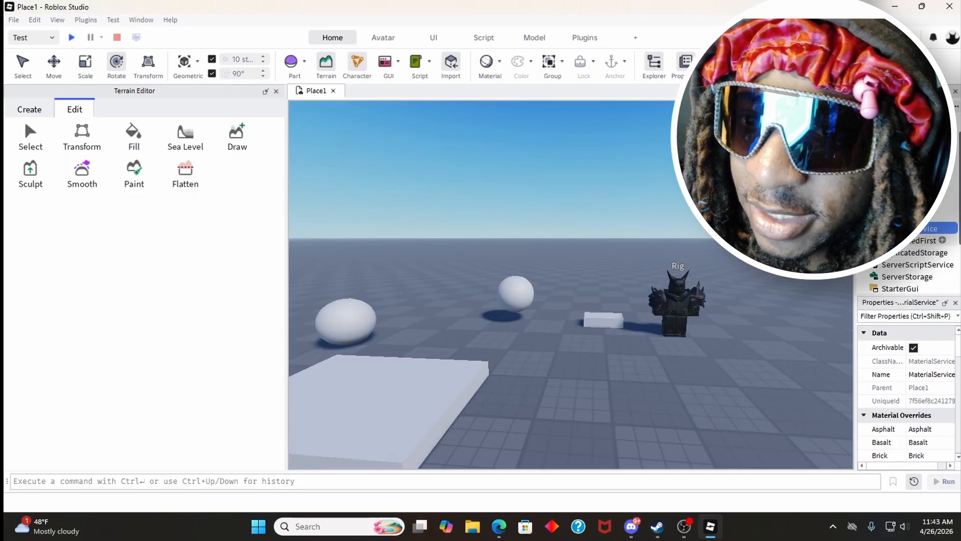
Step: Examine the properties of ServerScriptService, StarterGui, Teams and SoundService, and clear the selection
{"action": "left_click", "coordinate": [924, 240]}
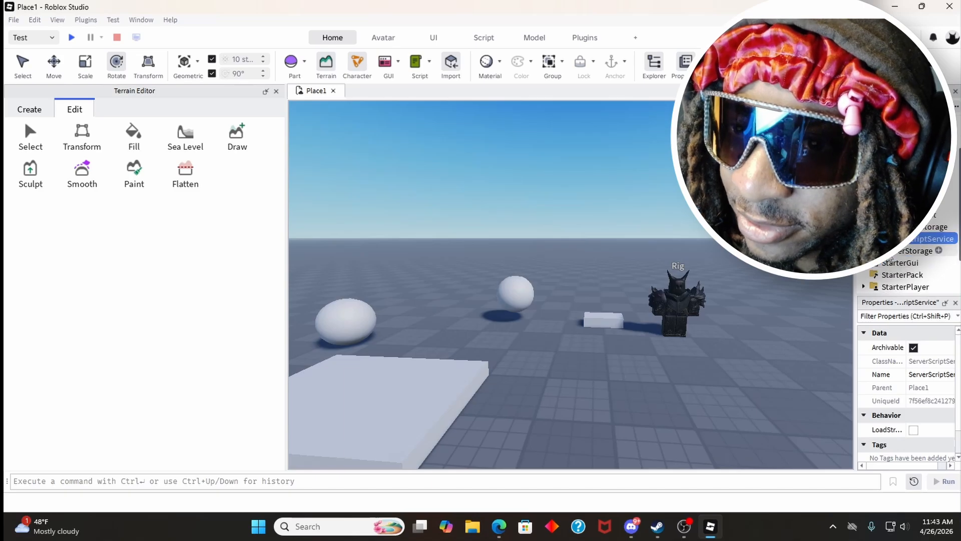
{"action": "left_click", "coordinate": [890, 252]}
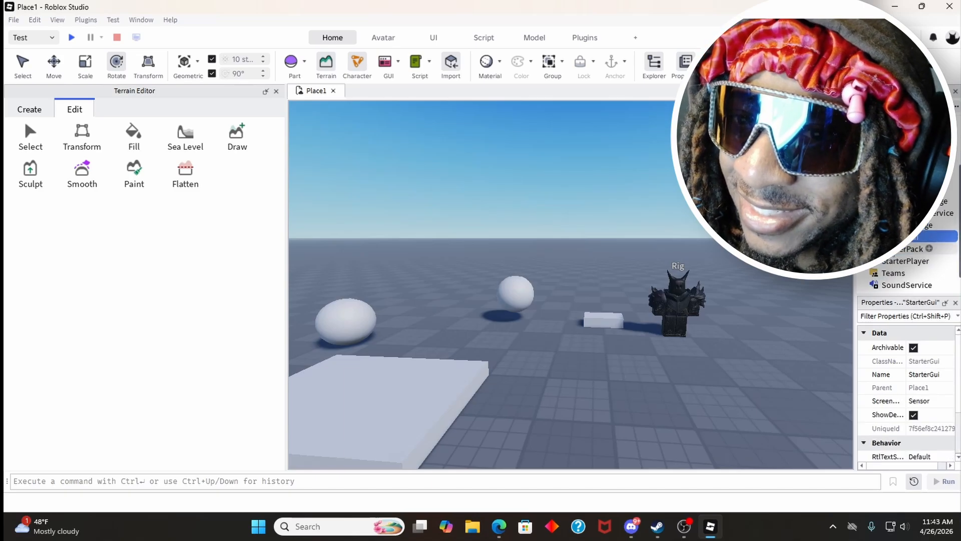
{"action": "left_click", "coordinate": [891, 253]}
{"action": "left_click", "coordinate": [886, 273]}
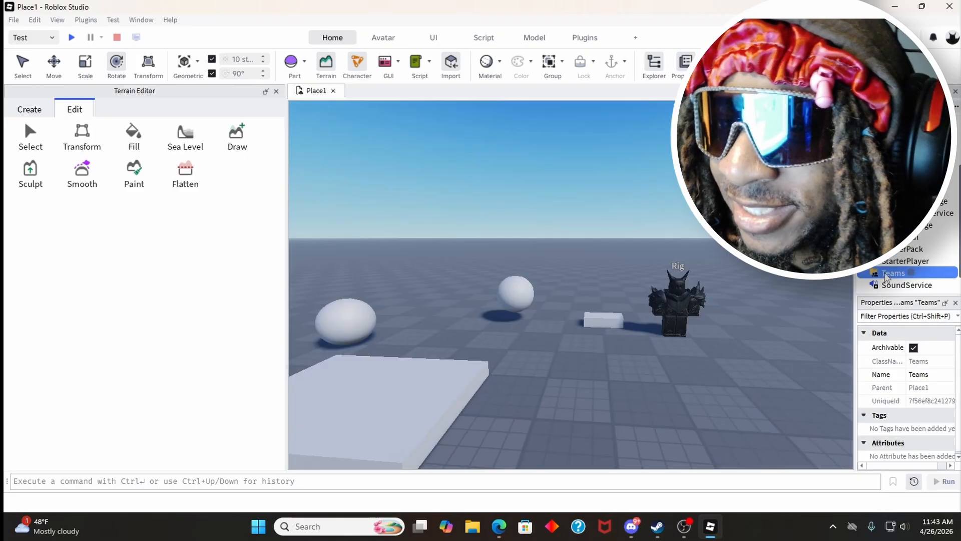
{"action": "left_click", "coordinate": [891, 263]}
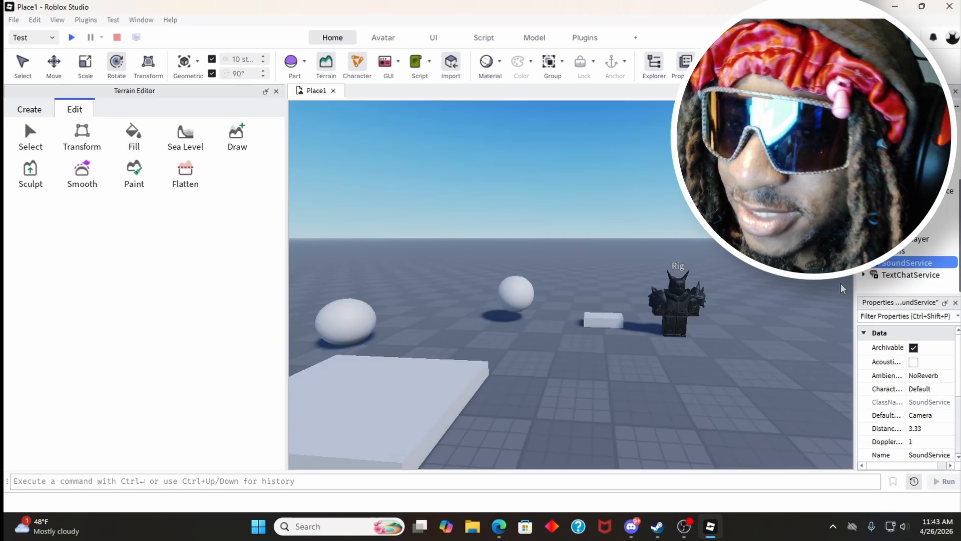
{"action": "left_click", "coordinate": [699, 257]}
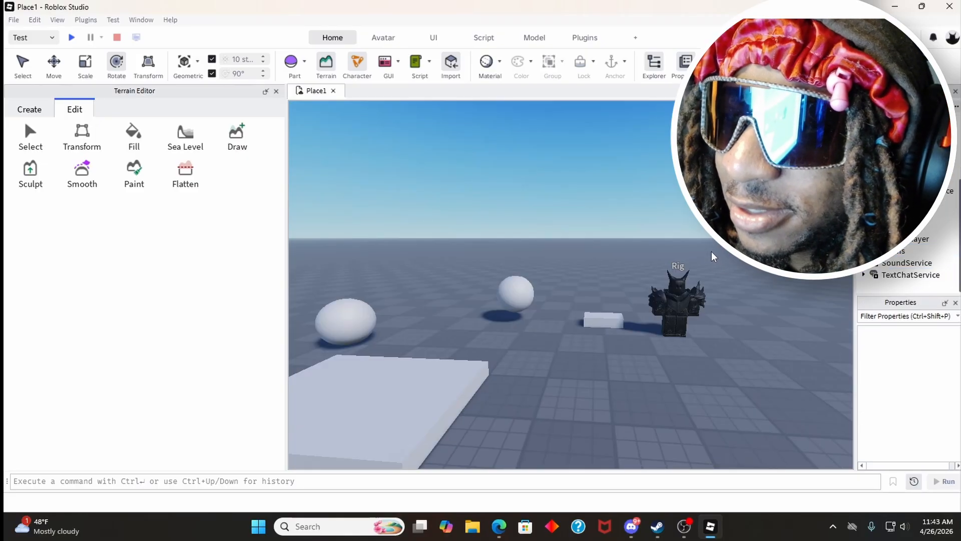
Step: Close the Terrain Editor to enlarge the 3D view
{"action": "right_click_drag", "start_coordinate": [712, 252], "coordinate": [707, 251]}
{"action": "key", "text": "w"}
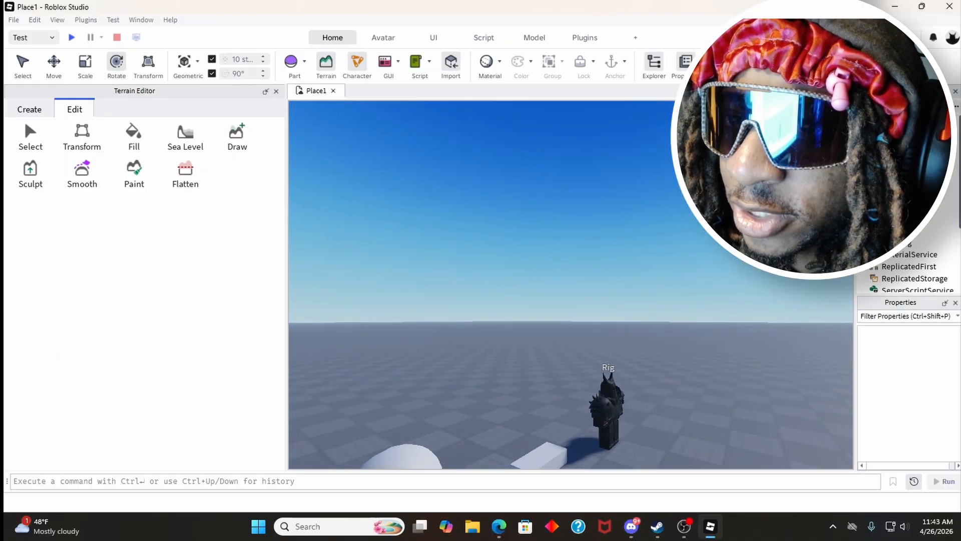
{"action": "left_click", "coordinate": [276, 91]}
{"action": "key", "text": "s"}
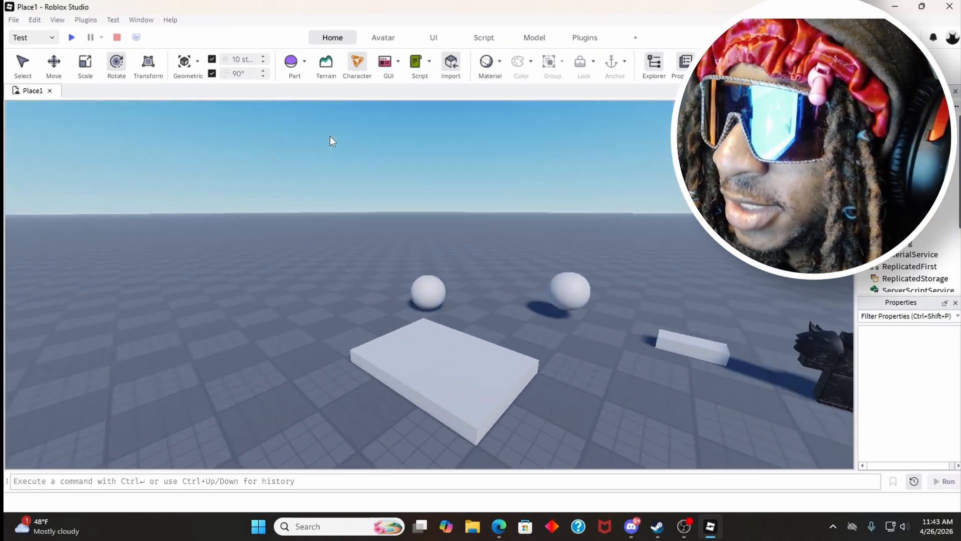
{"action": "right_click_drag", "start_coordinate": [330, 137], "coordinate": [332, 137]}
{"action": "key", "text": "w"}
{"action": "key", "text": "d"}
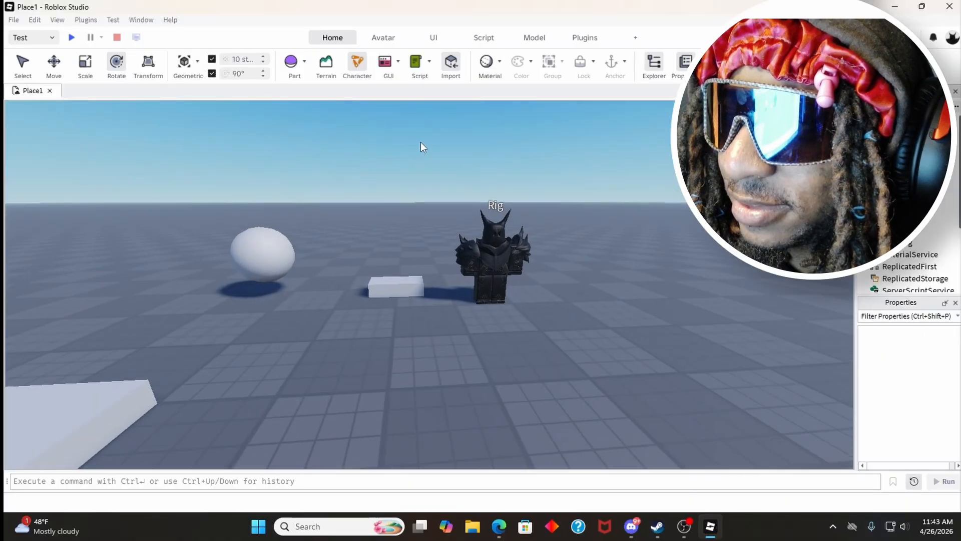
{"action": "right_click_drag", "start_coordinate": [421, 143], "coordinate": [420, 143]}
{"action": "key", "text": "s"}
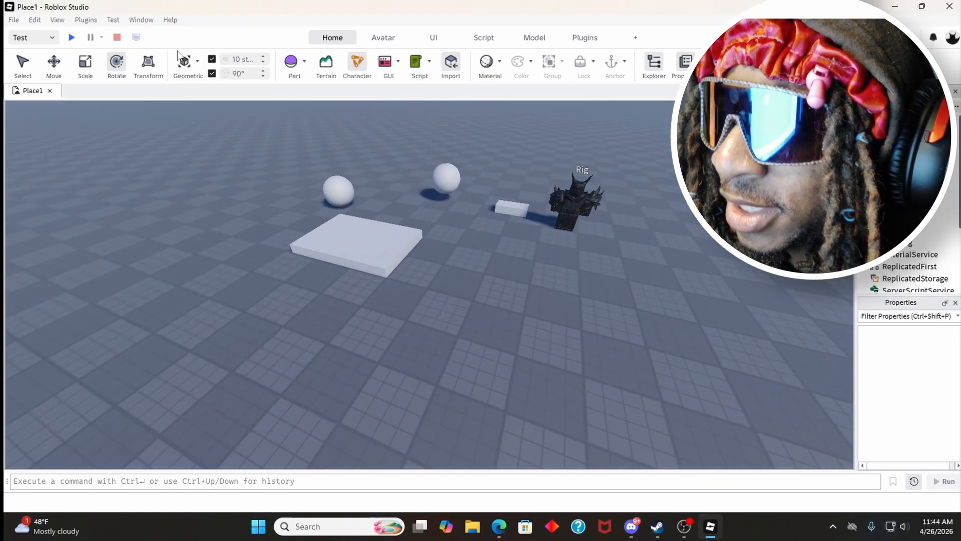
Step: Insert another sphere part, and delete all the loose parts, keeping only the spawn location and the rig
{"action": "left_click", "coordinate": [292, 62]}
{"action": "right_click_drag", "start_coordinate": [404, 178], "coordinate": [405, 178]}
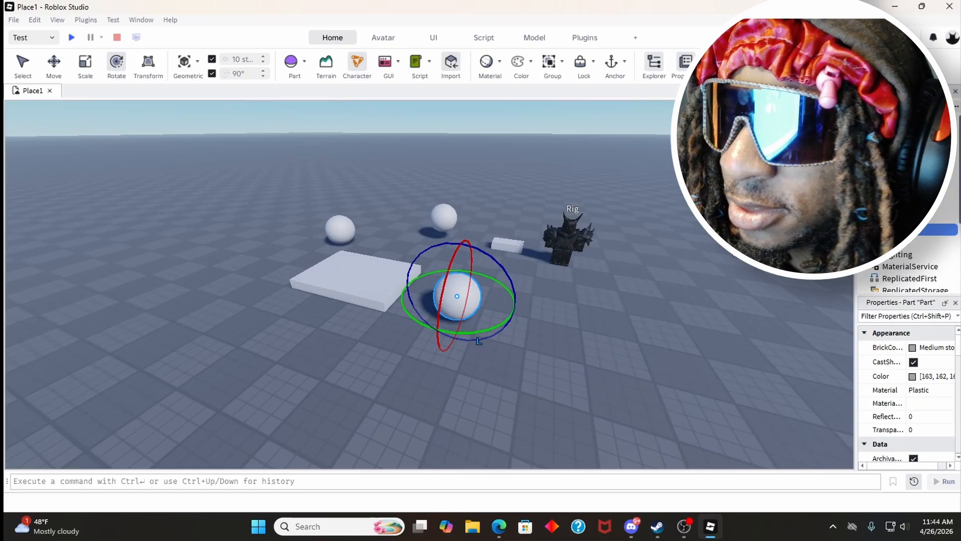
{"action": "left_click", "coordinate": [898, 193]}
{"action": "left_click", "coordinate": [899, 229], "text": "shift"}
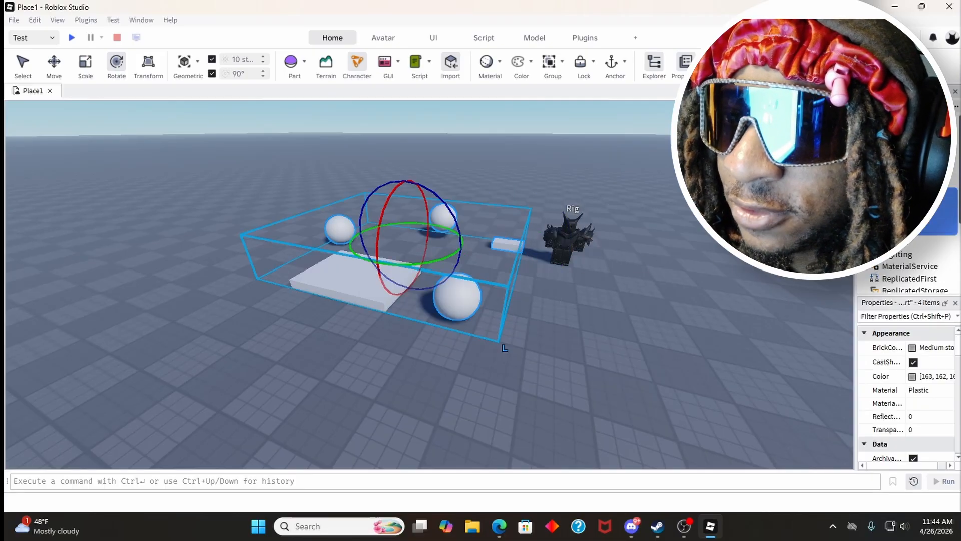
{"action": "right_click", "coordinate": [899, 224]}
{"action": "left_click", "coordinate": [871, 288]}
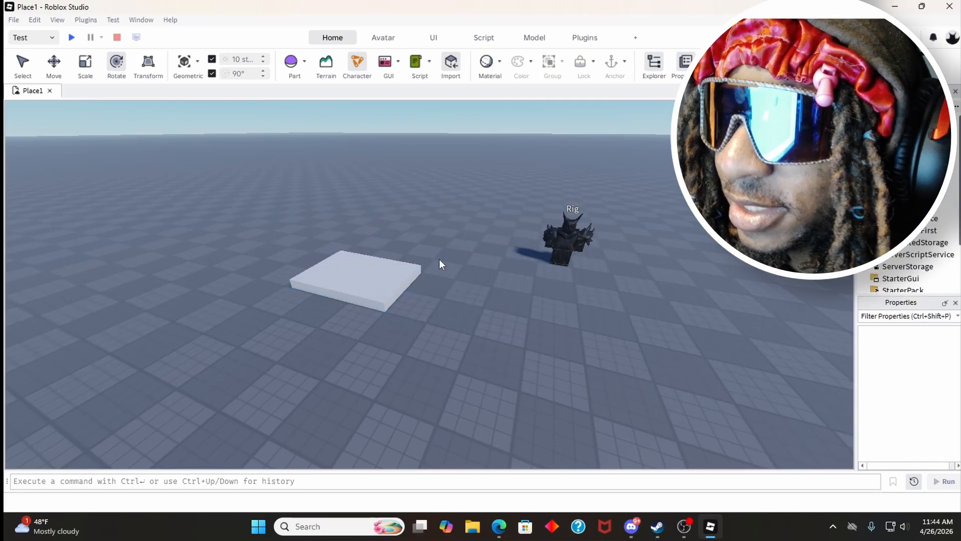
Step: Enlarge the spawn location with the Scale tool to about 18 by 21 studs, keeping it 1 stud thick
{"action": "scroll", "coordinate": [316, 251], "scroll_direction": "up", "scroll_amount": 5}
{"action": "left_click", "coordinate": [355, 301]}
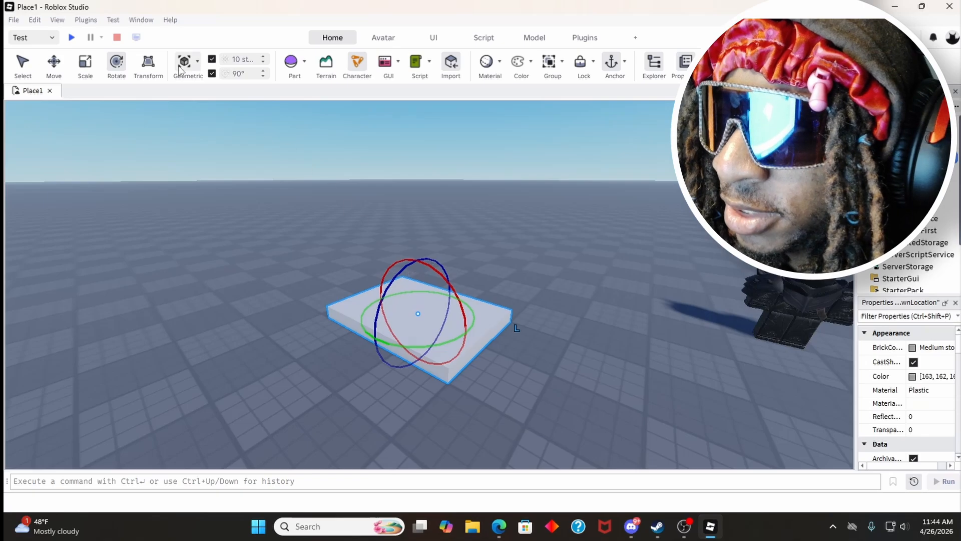
{"action": "key", "text": "ctrl+3"}
{"action": "left_click_drag", "start_coordinate": [365, 346], "coordinate": [280, 396]}
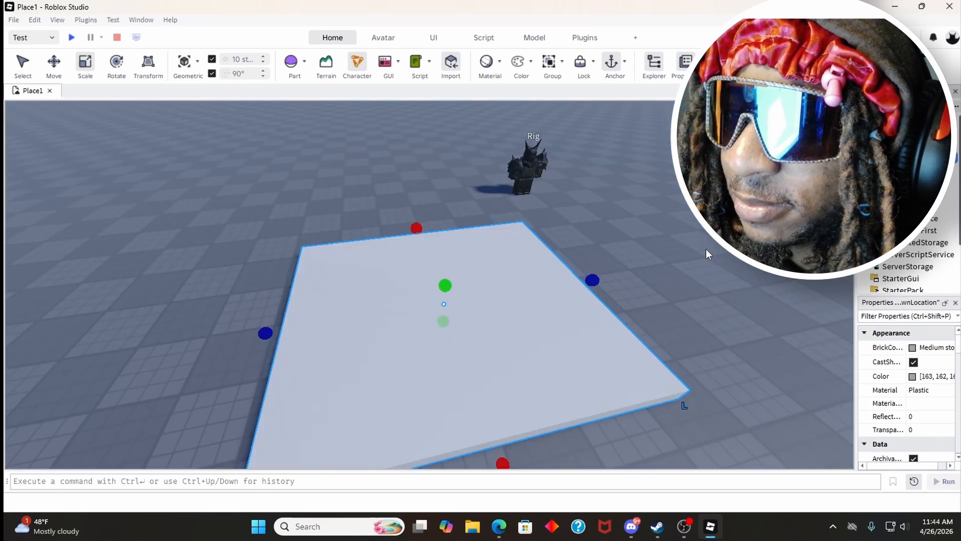
Step: Examine the spawn location's Collision and Part properties, including Anchored, and clear the selection
{"action": "scroll", "coordinate": [882, 356], "scroll_direction": "down", "scroll_amount": 3}
{"action": "scroll", "coordinate": [882, 356], "scroll_direction": "down", "scroll_amount": 6}
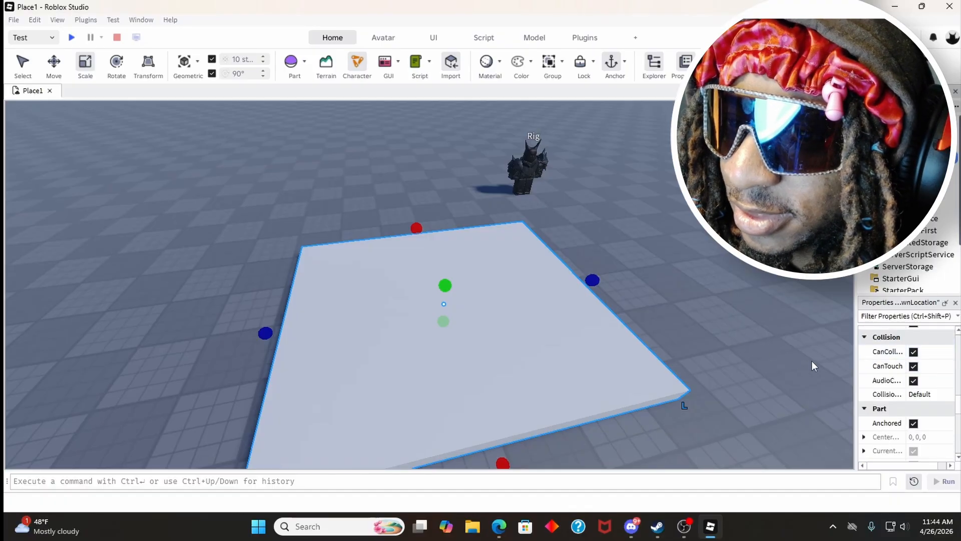
{"action": "right_click_drag", "start_coordinate": [710, 310], "coordinate": [710, 311]}
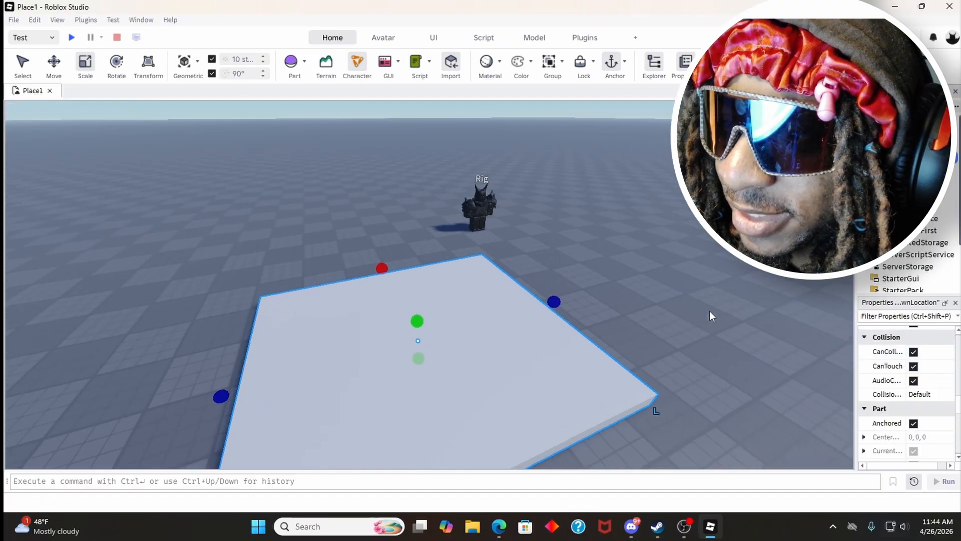
{"action": "left_click", "coordinate": [651, 323]}
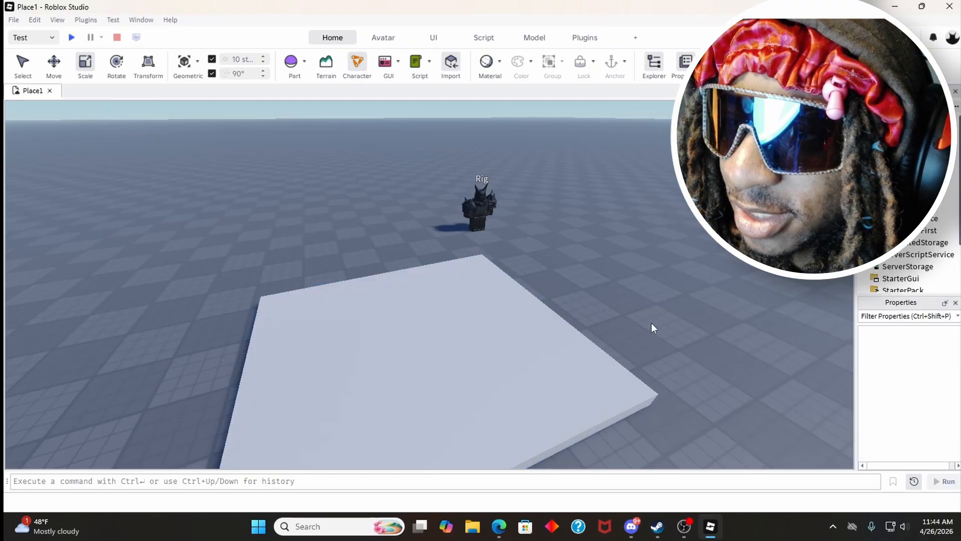
{"action": "left_click", "coordinate": [534, 354]}
{"action": "left_click", "coordinate": [615, 311]}
Step: Start a Test session, walk the character onto the enlarged spawn location, and stop the session
{"action": "key", "text": "a"}
{"action": "key", "text": "w"}
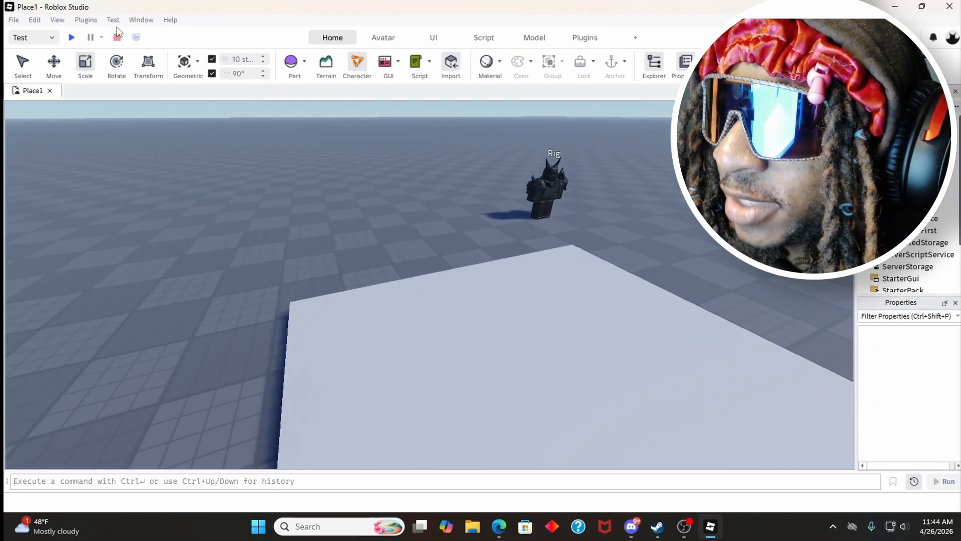
{"action": "left_click", "coordinate": [114, 21]}
{"action": "mouse_move", "coordinate": [151, 33]}
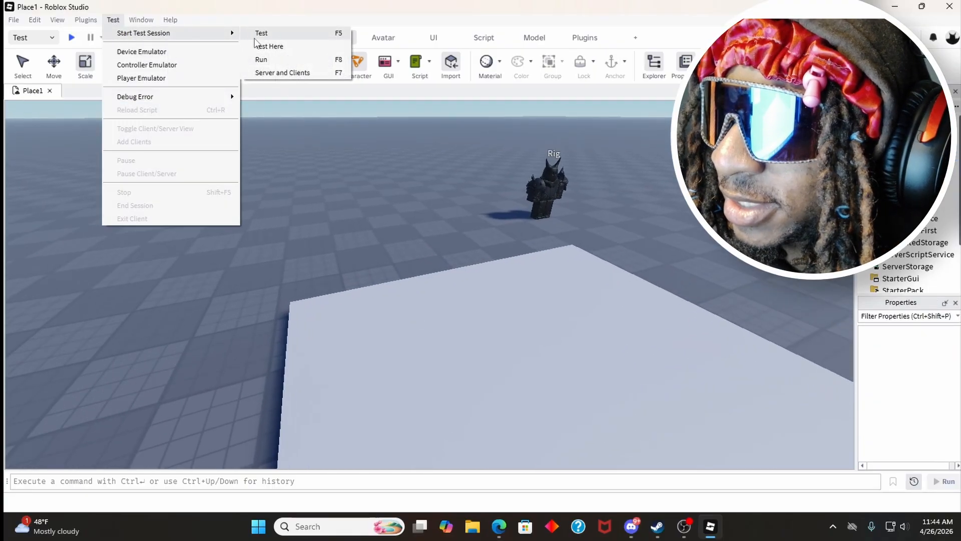
{"action": "left_click", "coordinate": [261, 33]}
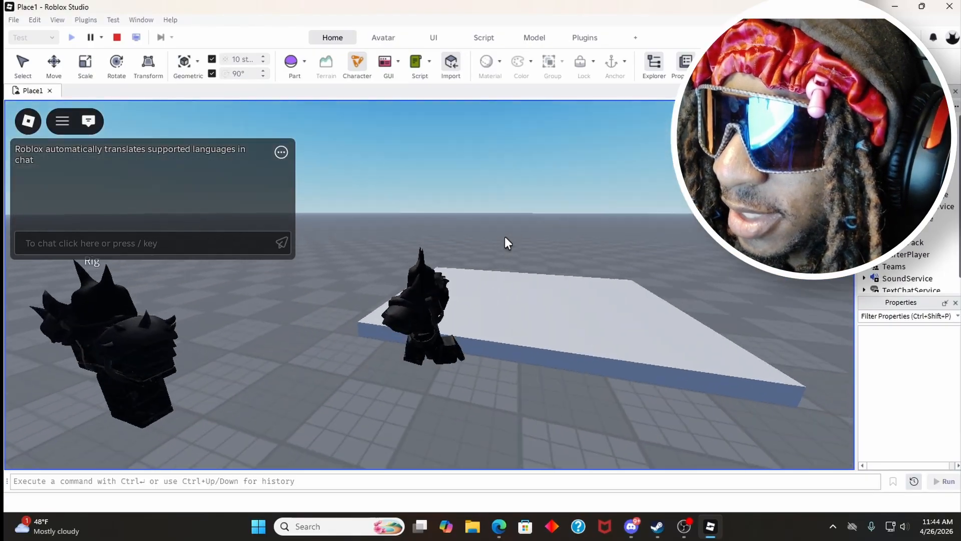
{"action": "key", "text": "w"}
{"action": "right_click_drag", "start_coordinate": [504, 237], "coordinate": [504, 236]}
{"action": "key", "text": "w"}
{"action": "key", "text": "w"}
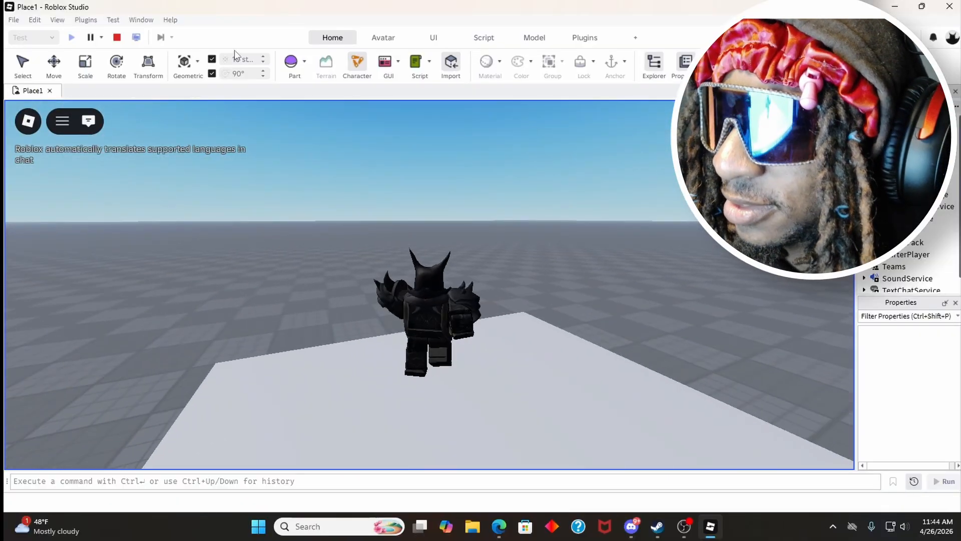
{"action": "left_click", "coordinate": [119, 38]}
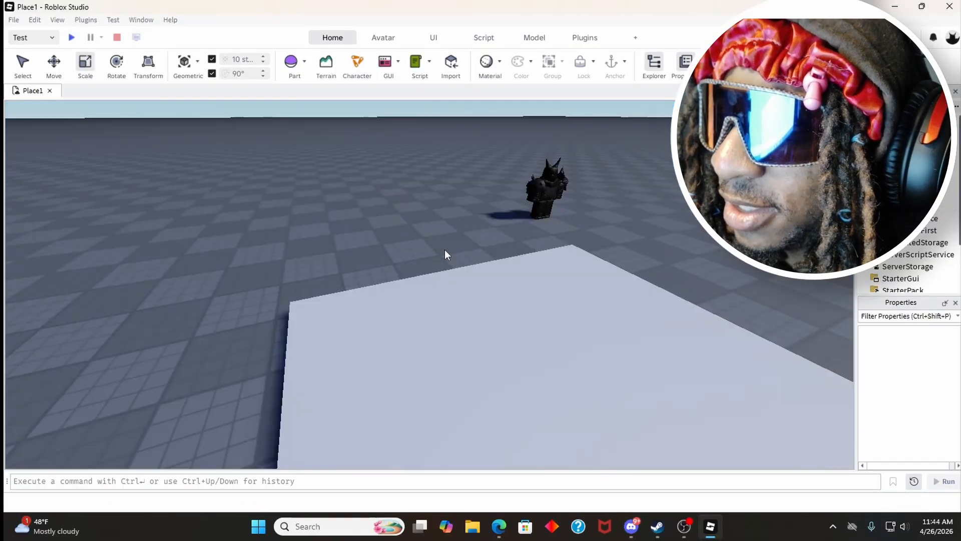
Step: Turn off Anchored for the enlarged spawn location
{"action": "scroll", "coordinate": [924, 401], "scroll_direction": "down", "scroll_amount": 8}
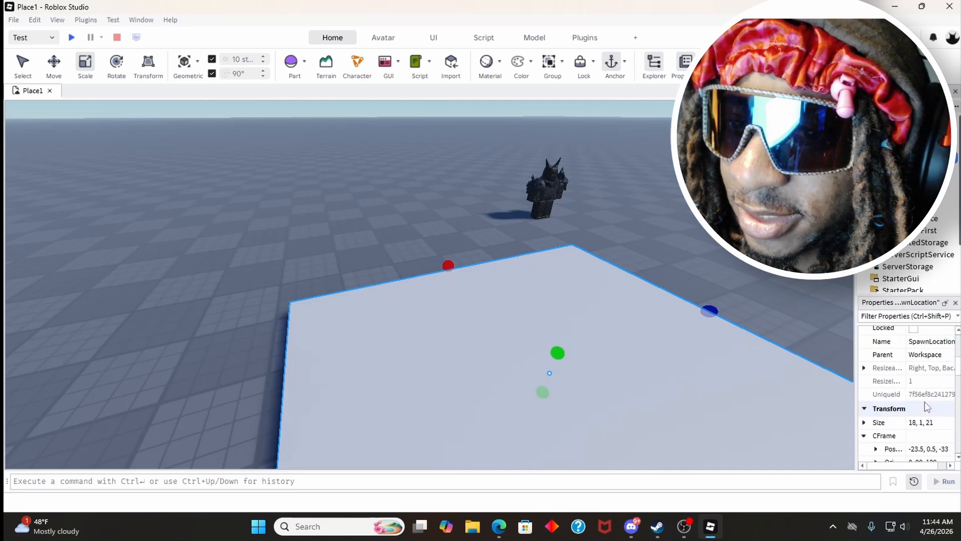
{"action": "scroll", "coordinate": [914, 440], "scroll_direction": "down", "scroll_amount": 2}
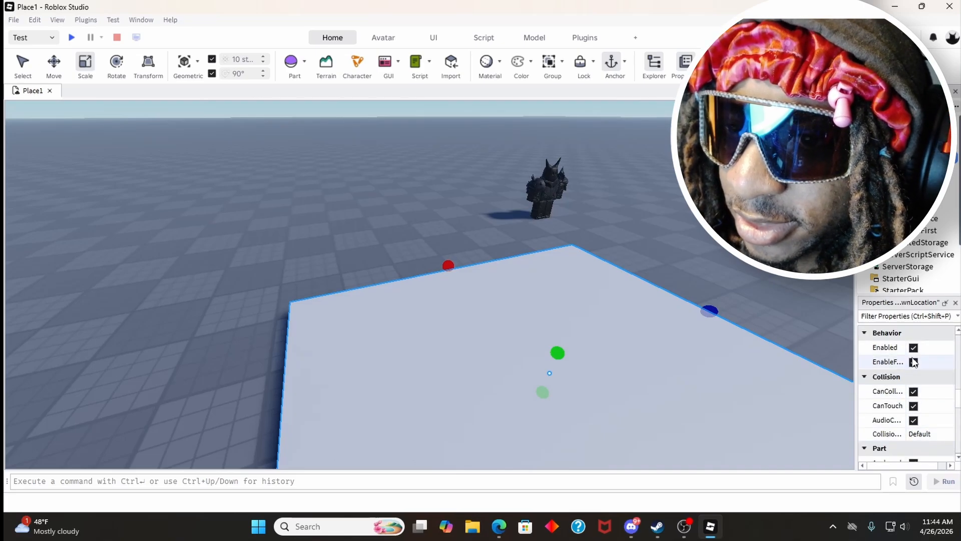
{"action": "scroll", "coordinate": [916, 385], "scroll_direction": "down", "scroll_amount": 3}
{"action": "left_click", "coordinate": [913, 383]}
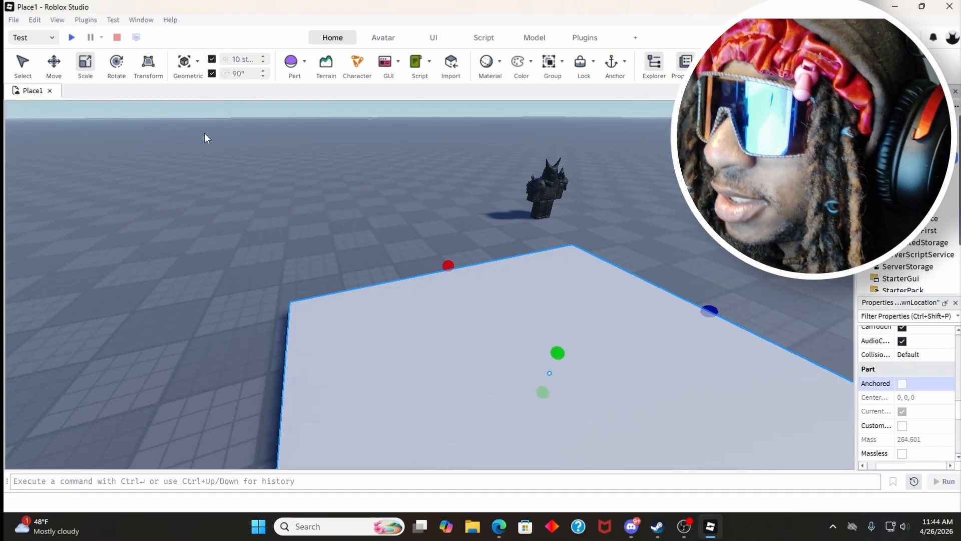
Step: Raise the spawn location above the baseplate with the Move tool, and clear the selection
{"action": "left_click", "coordinate": [54, 63]}
{"action": "scroll", "coordinate": [470, 294], "scroll_direction": "down", "scroll_amount": 5}
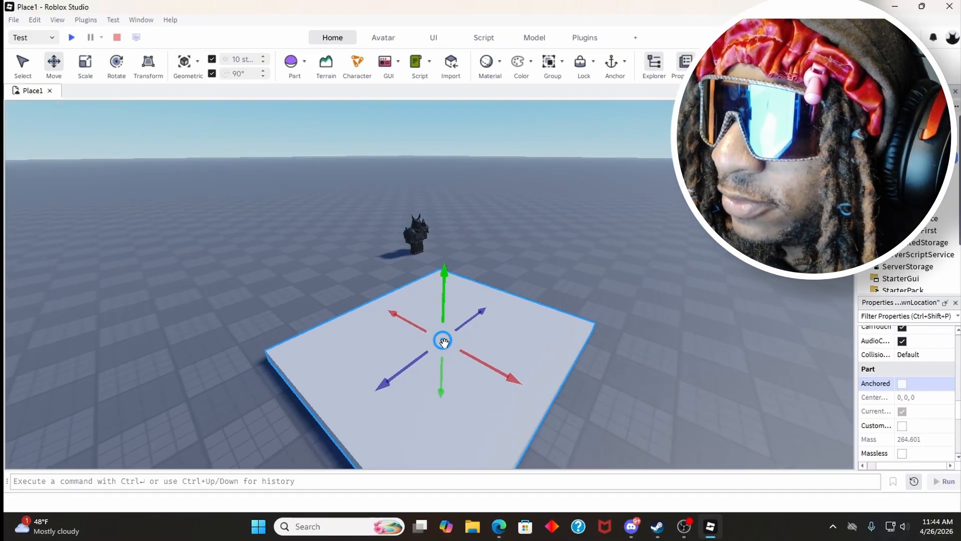
{"action": "left_click_drag", "start_coordinate": [442, 274], "coordinate": [448, 270]}
{"action": "left_click_drag", "start_coordinate": [439, 223], "coordinate": [439, 225]}
{"action": "key", "text": "a"}
{"action": "mouse_move", "coordinate": [421, 268]}
{"action": "right_mouse_down"}
{"action": "mouse_move", "coordinate": [424, 276]}
{"action": "mouse_move", "coordinate": [432, 253]}
{"action": "right_mouse_up"}
{"action": "left_click", "coordinate": [235, 140]}
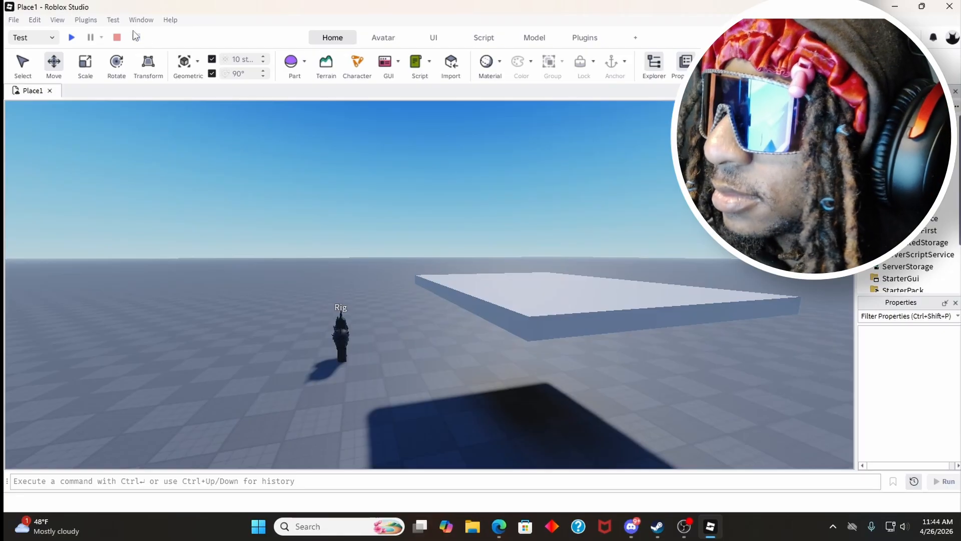
Step: Run the simulation to observe how the raised, unanchored spawn location behaves, and stop it
{"action": "left_click", "coordinate": [111, 20]}
{"action": "mouse_move", "coordinate": [150, 33]}
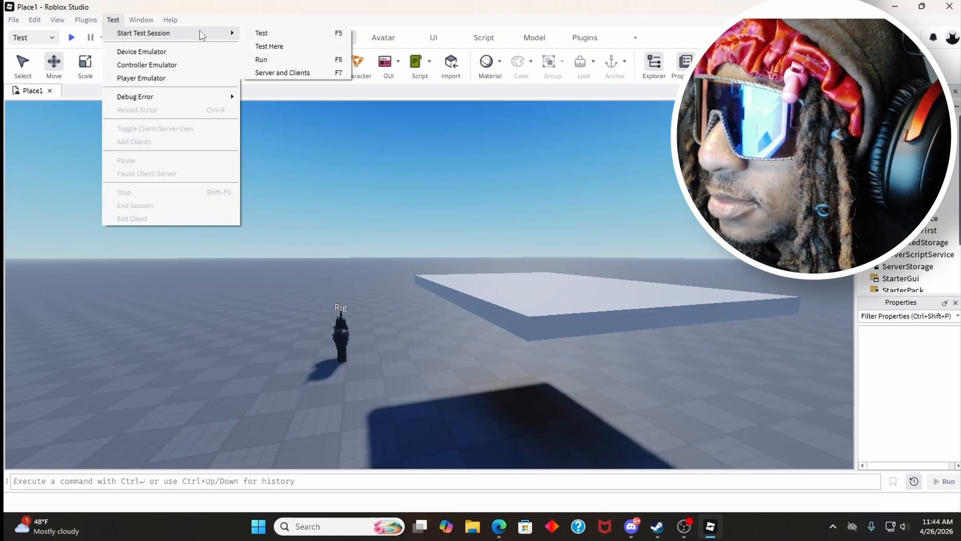
{"action": "left_click", "coordinate": [268, 63]}
{"action": "right_click_drag", "start_coordinate": [449, 218], "coordinate": [458, 253]}
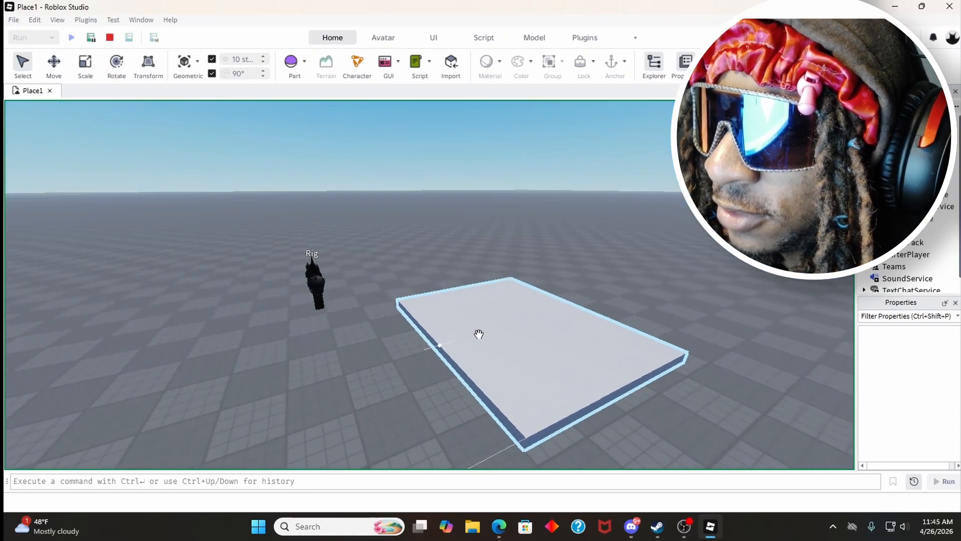
{"action": "key", "text": "a"}
{"action": "key", "text": "w"}
{"action": "right_click_drag", "start_coordinate": [481, 344], "coordinate": [481, 347]}
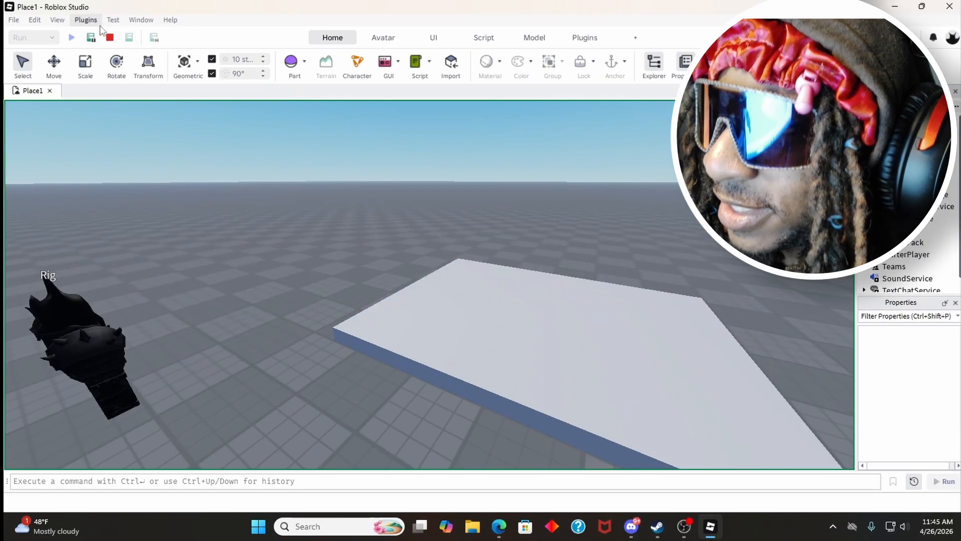
{"action": "right_click_drag", "start_coordinate": [414, 205], "coordinate": [429, 245]}
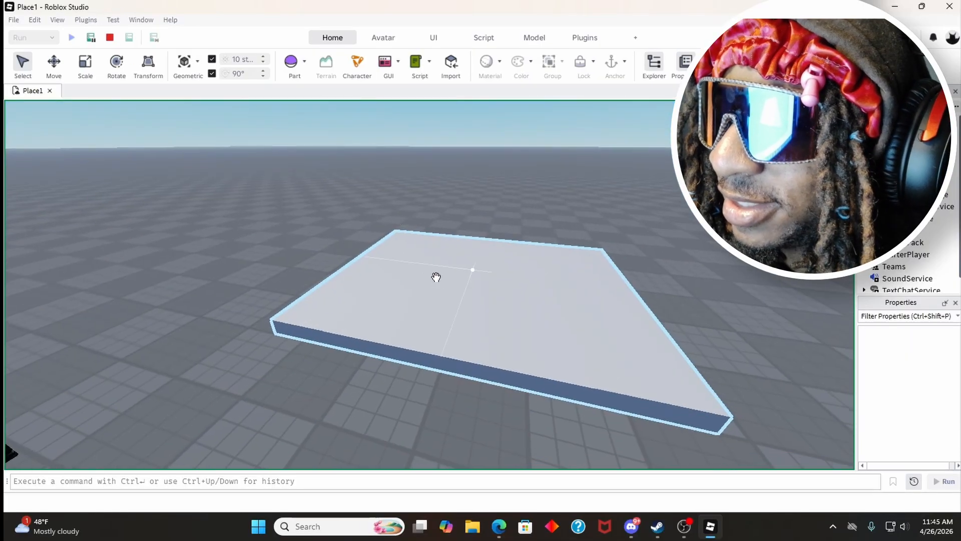
{"action": "left_click", "coordinate": [110, 37]}
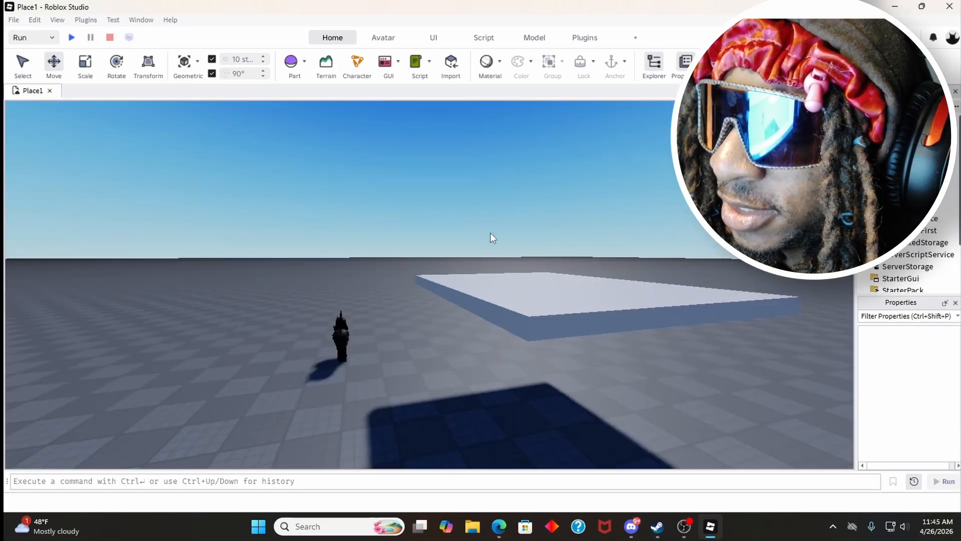
Step: Turn Anchored back on for the raised spawn location, run the simulation to view it from several angles, and stop
{"action": "left_click", "coordinate": [558, 291]}
{"action": "scroll", "coordinate": [915, 380], "scroll_direction": "down", "scroll_amount": 10}
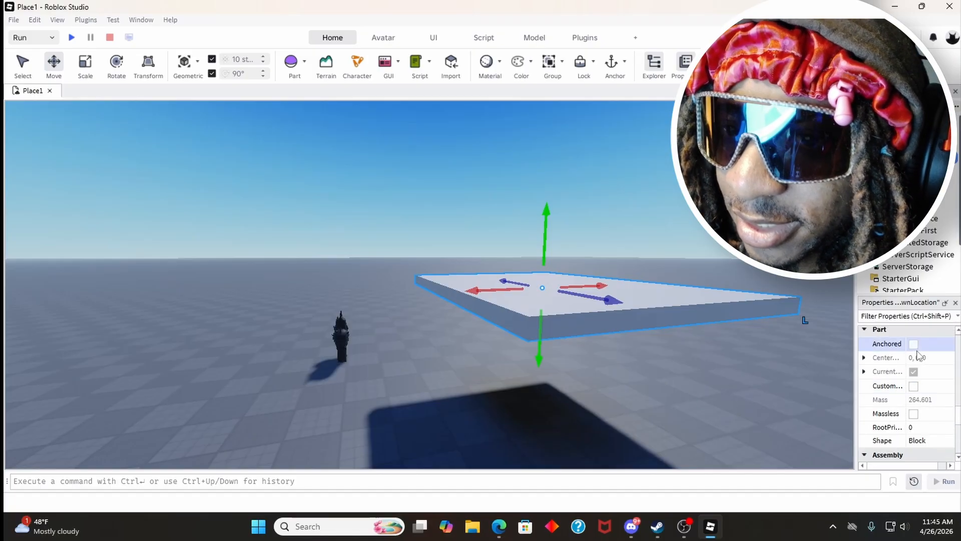
{"action": "left_click", "coordinate": [114, 19]}
{"action": "mouse_move", "coordinate": [142, 37]}
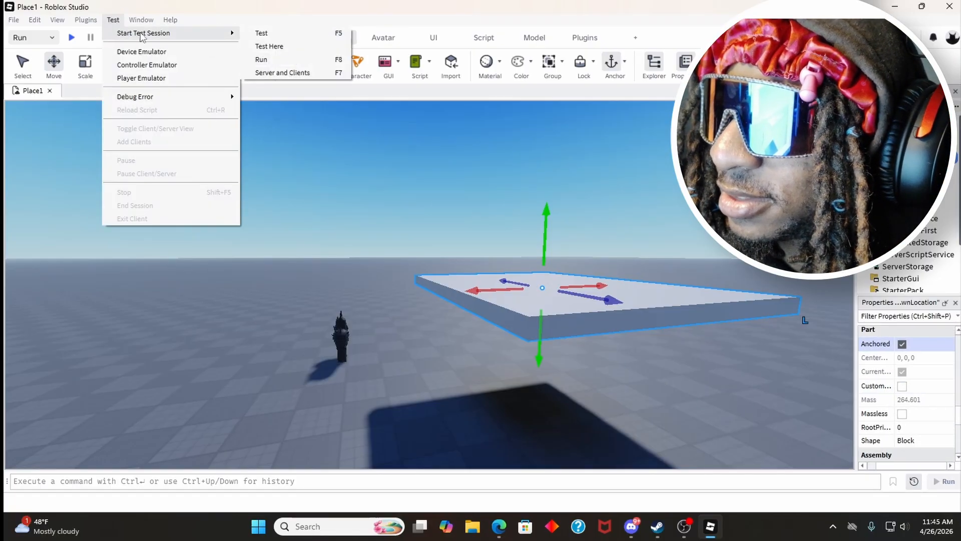
{"action": "left_click", "coordinate": [260, 46]}
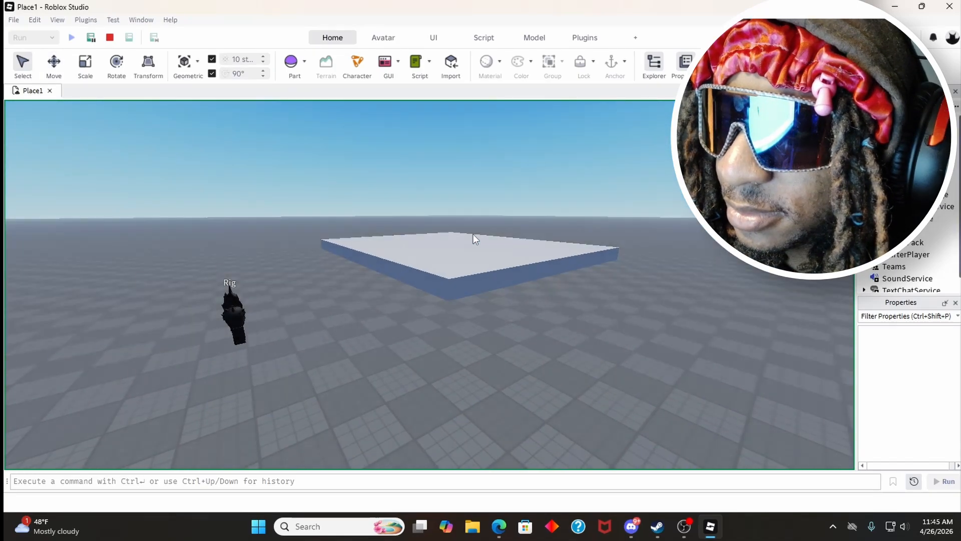
{"action": "key", "text": "w"}
{"action": "right_click_drag", "start_coordinate": [472, 233], "coordinate": [473, 233]}
{"action": "key", "text": "s"}
{"action": "key", "text": "w"}
{"action": "key", "text": "s"}
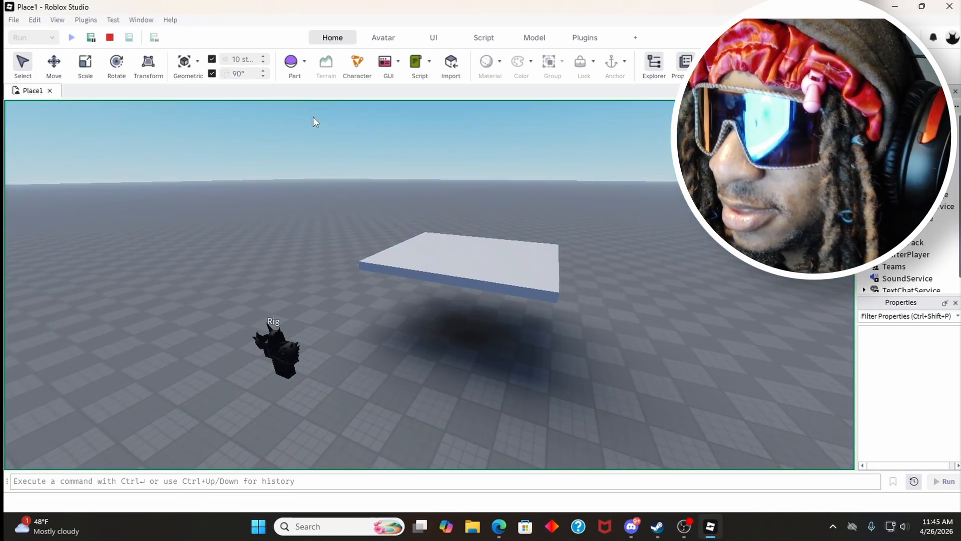
{"action": "left_click", "coordinate": [110, 38]}
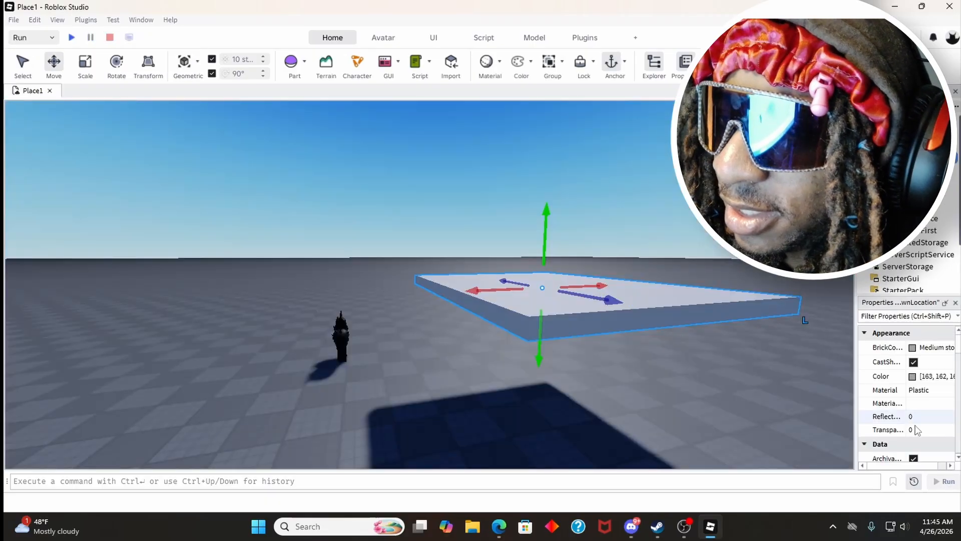
Step: Turn off Anchored for the raised spawn location once more, and run and stop the simulation
{"action": "scroll", "coordinate": [909, 368], "scroll_direction": "down", "scroll_amount": 6}
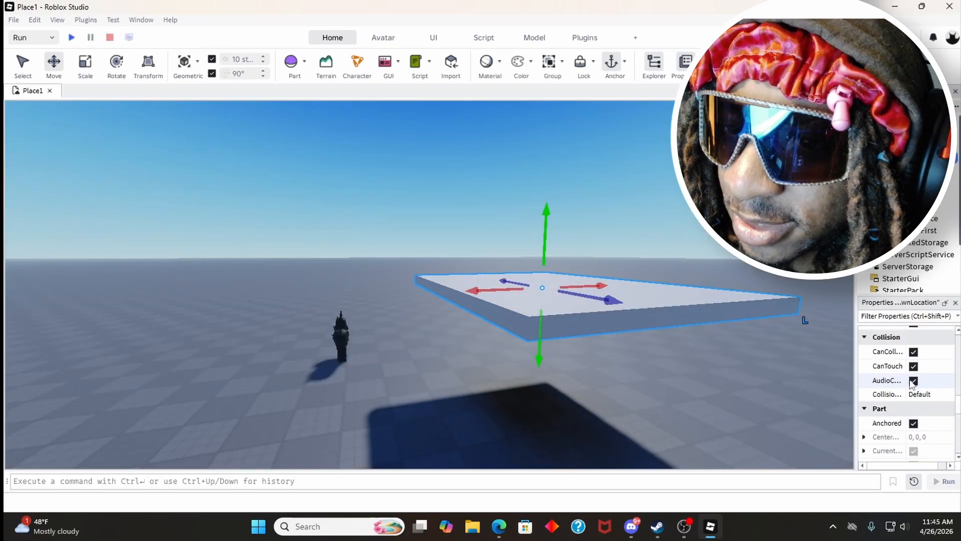
{"action": "left_click", "coordinate": [914, 423]}
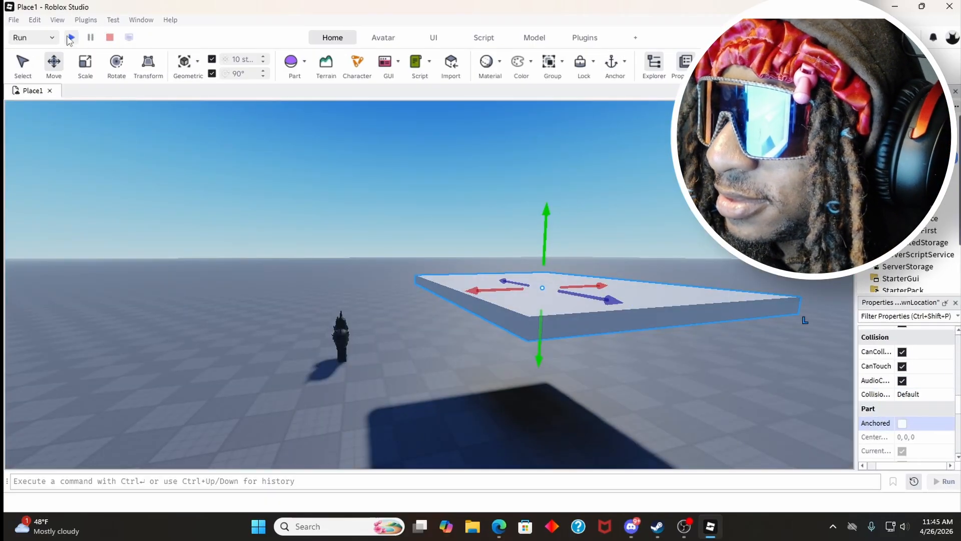
{"action": "left_click", "coordinate": [71, 37]}
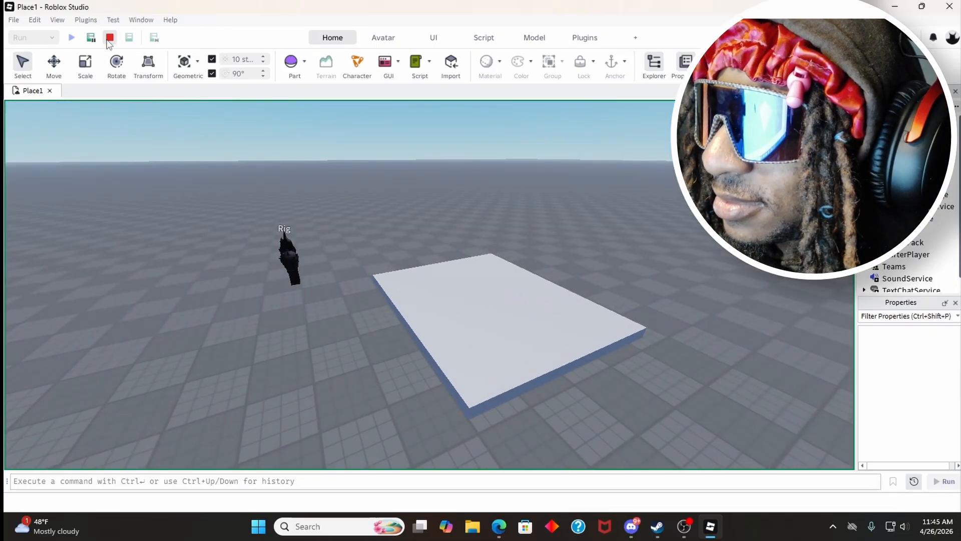
{"action": "left_click", "coordinate": [109, 38]}
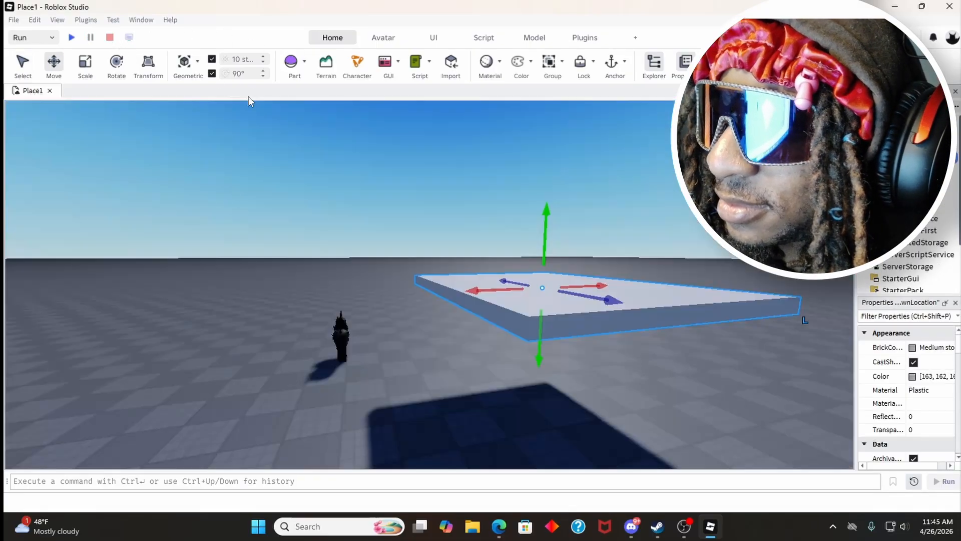
Step: Move the spawn location down onto the baseplate at about -34.5, 0.5, -43, and clear the selection
{"action": "scroll", "coordinate": [419, 161], "scroll_direction": "up", "scroll_amount": 5}
{"action": "left_click_drag", "start_coordinate": [546, 215], "coordinate": [471, 281]}
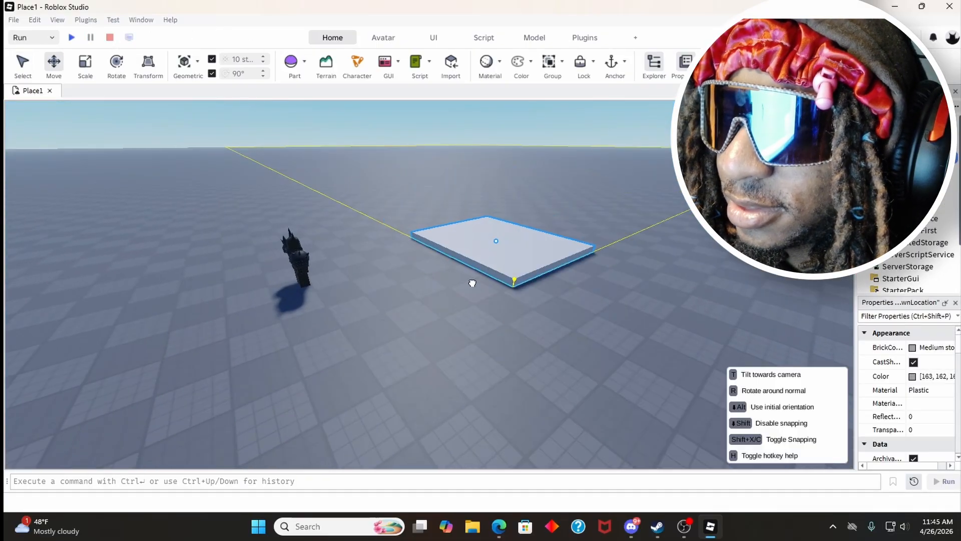
{"action": "scroll", "coordinate": [445, 221], "scroll_direction": "up", "scroll_amount": 3}
{"action": "right_click_drag", "start_coordinate": [444, 223], "coordinate": [465, 255]}
{"action": "left_click", "coordinate": [444, 220]}
{"action": "scroll", "coordinate": [473, 236], "scroll_direction": "up", "scroll_amount": 2}
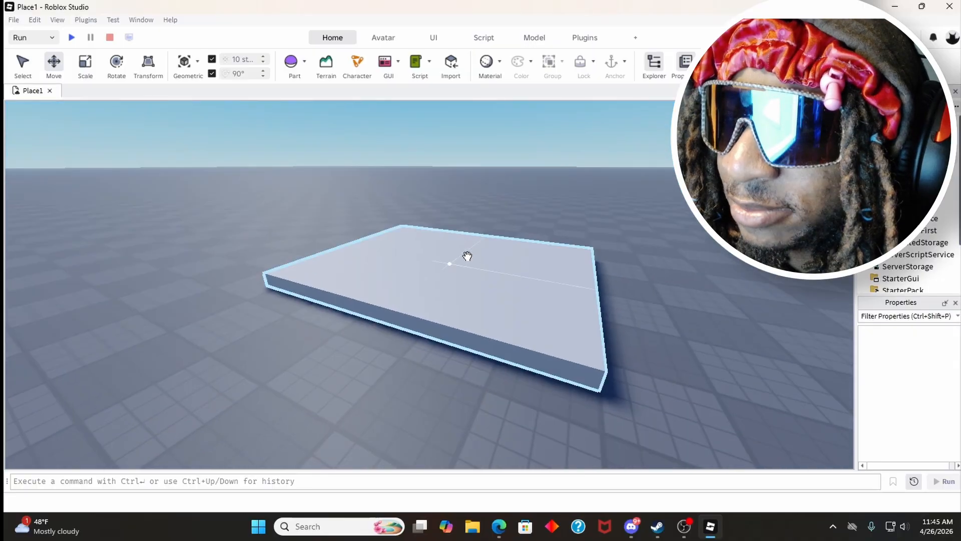
Step: Turn on Anchored for the spawn location on the baseplate and clear the selection
{"action": "left_click", "coordinate": [447, 256]}
{"action": "scroll", "coordinate": [901, 380], "scroll_direction": "down", "scroll_amount": 4}
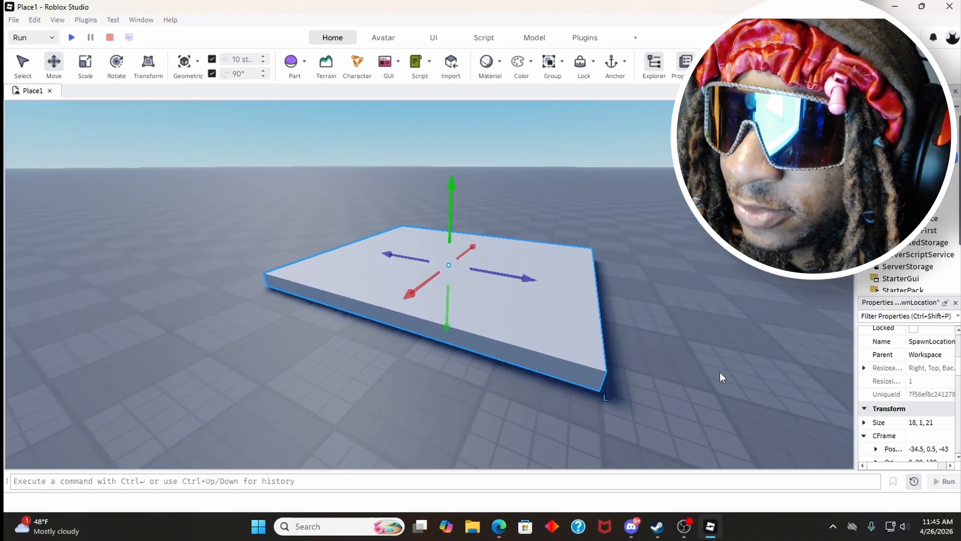
{"action": "scroll", "coordinate": [864, 381], "scroll_direction": "down", "scroll_amount": 6}
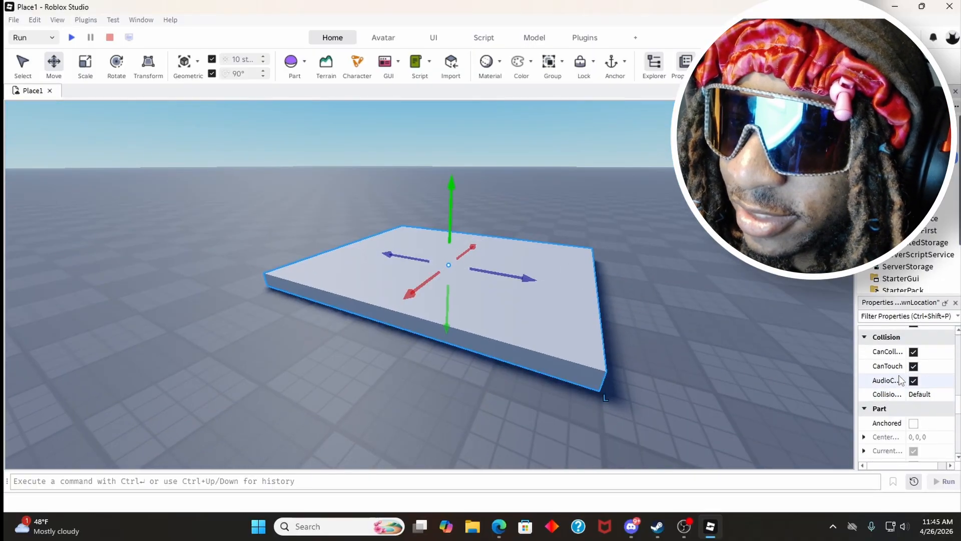
{"action": "scroll", "coordinate": [911, 382], "scroll_direction": "down", "scroll_amount": 3}
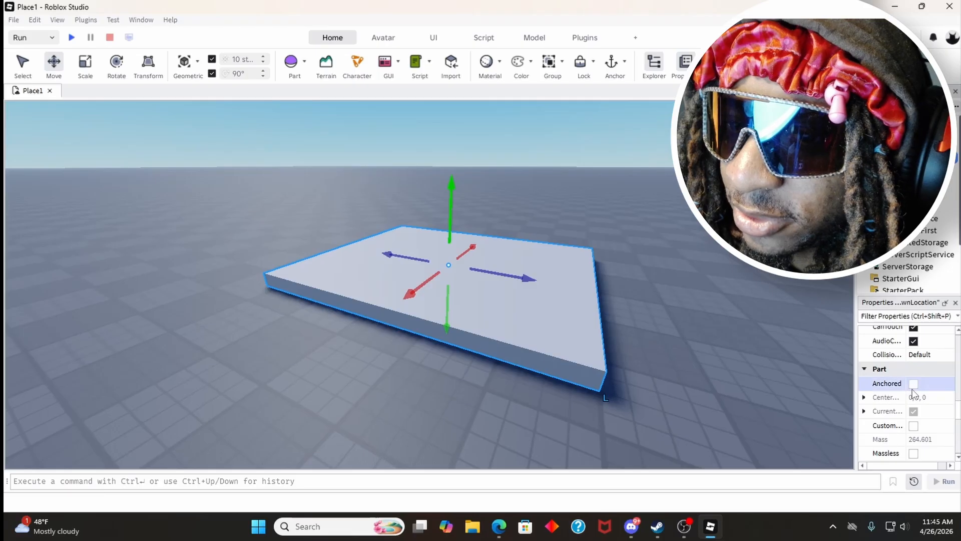
{"action": "left_click", "coordinate": [636, 324]}
{"action": "left_click", "coordinate": [557, 309]}
{"action": "left_click", "coordinate": [639, 308]}
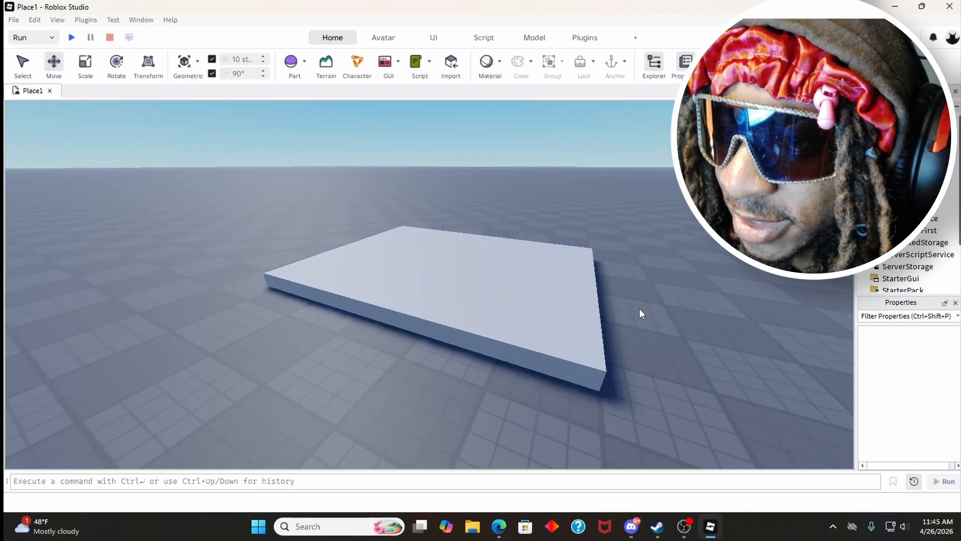
Step: Examine the spawn location from several angles and distances around the baseplate
{"action": "right_click_drag", "start_coordinate": [578, 286], "coordinate": [603, 299]}
{"action": "key", "text": "w"}
{"action": "key", "text": "s"}
{"action": "key", "text": "w"}
{"action": "right_click_drag", "start_coordinate": [542, 306], "coordinate": [518, 305]}
{"action": "key", "text": "s"}
{"action": "key", "text": "d"}
{"action": "key", "text": "w"}
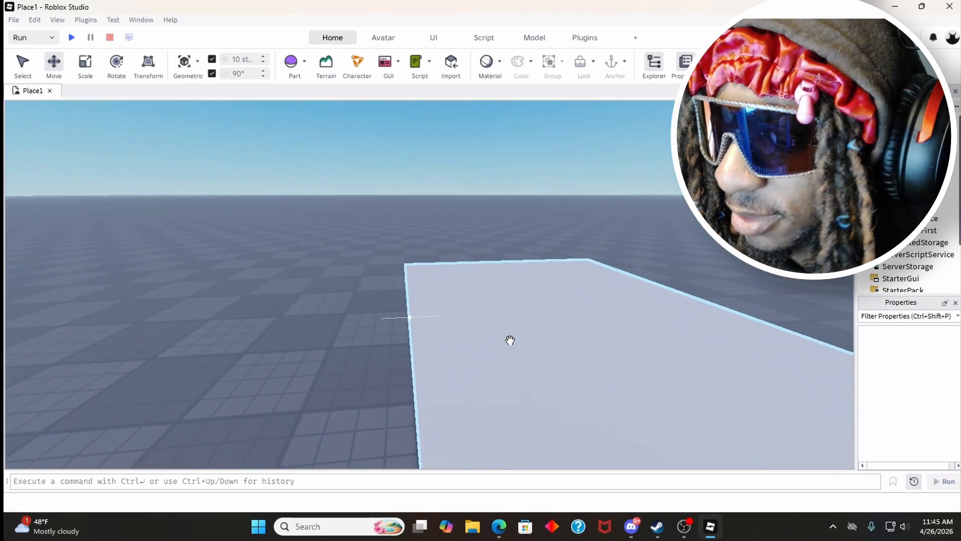
{"action": "left_click", "coordinate": [520, 339]}
{"action": "key", "text": "s"}
{"action": "right_click_drag", "start_coordinate": [470, 279], "coordinate": [500, 275]}
{"action": "key", "text": "a"}
{"action": "key", "text": "w"}
{"action": "key", "text": "s"}
Step: Select the spawn location and set its material to Wood
{"action": "left_click", "coordinate": [497, 256]}
{"action": "left_click", "coordinate": [465, 309]}
{"action": "key", "text": "a"}
{"action": "key", "text": "d"}
{"action": "right_click_drag", "start_coordinate": [530, 306], "coordinate": [529, 305]}
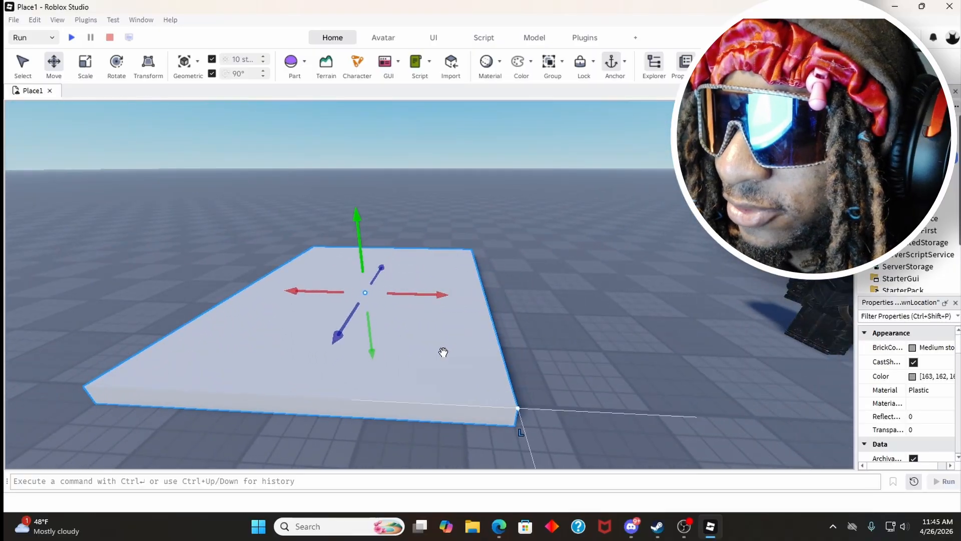
{"action": "left_click", "coordinate": [555, 372]}
{"action": "left_click", "coordinate": [370, 293]}
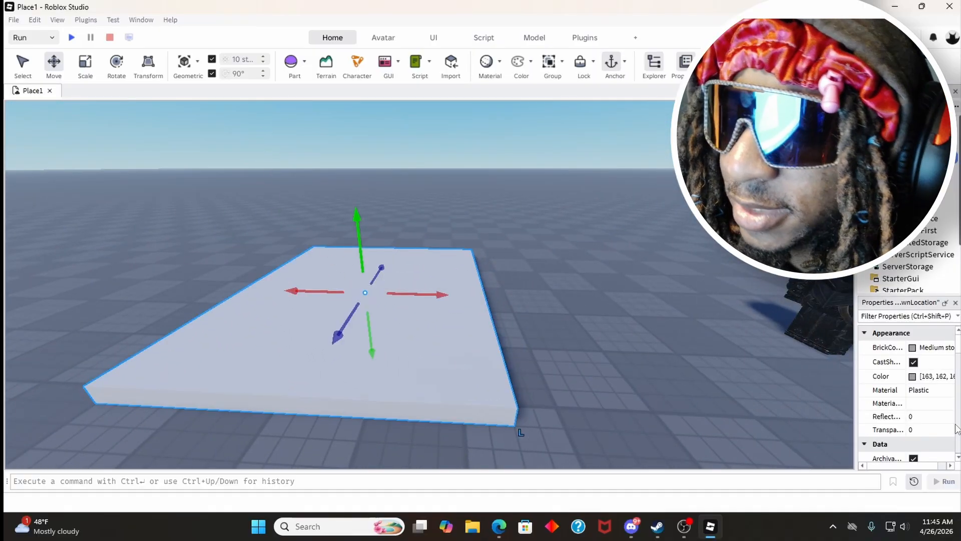
{"action": "left_click", "coordinate": [925, 390]}
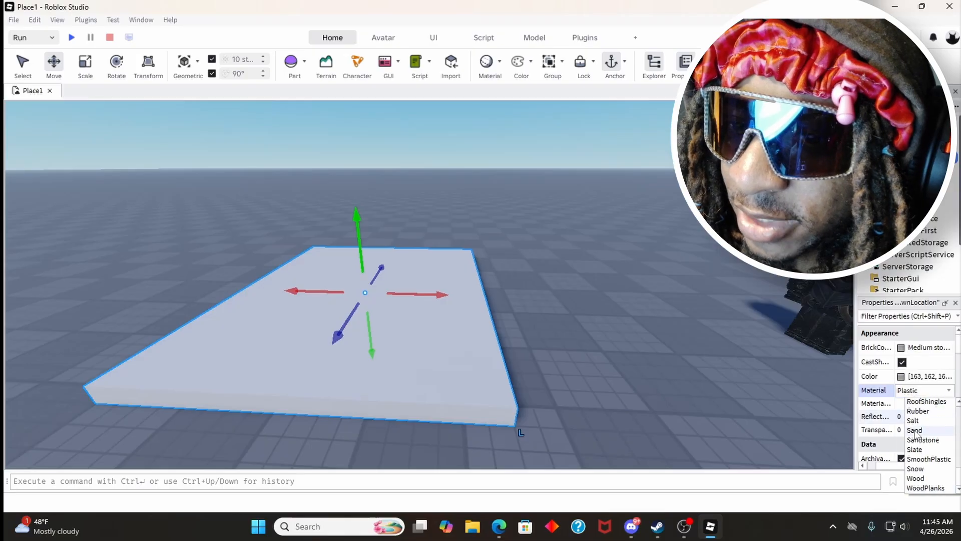
{"action": "left_click", "coordinate": [913, 478]}
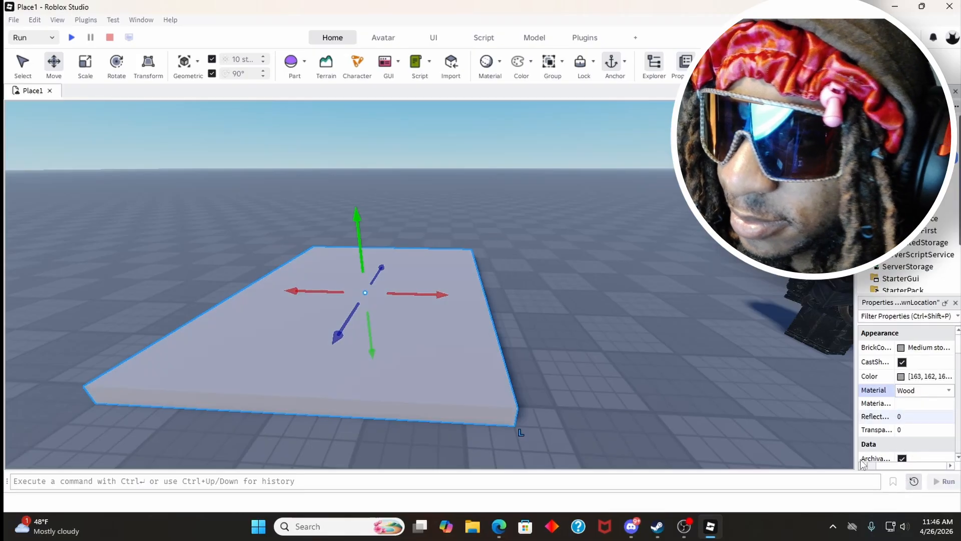
Step: Set the wooden spawn location's color to Linen and clear the selection
{"action": "left_click", "coordinate": [616, 364]}
{"action": "scroll", "coordinate": [529, 355], "scroll_direction": "up", "scroll_amount": 5}
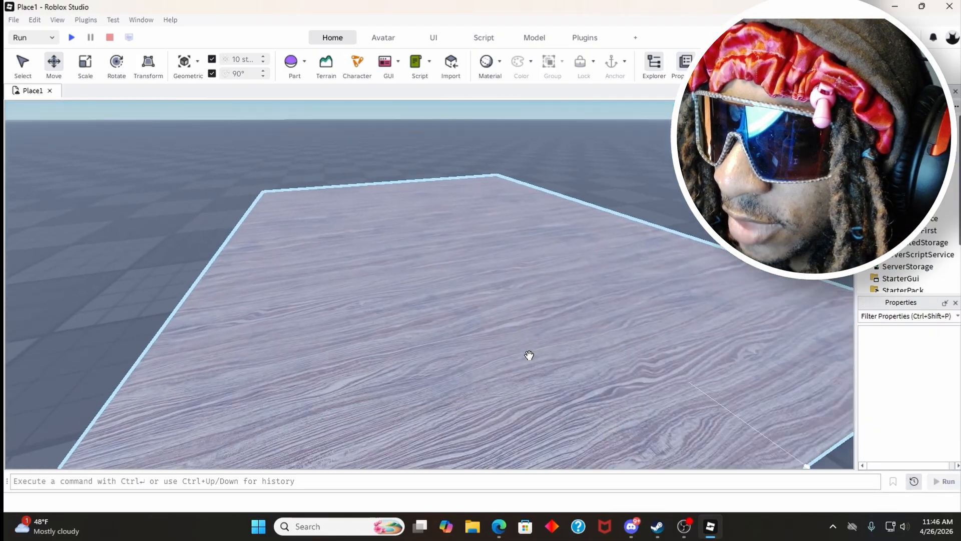
{"action": "right_click_drag", "start_coordinate": [529, 354], "coordinate": [457, 269]}
{"action": "left_click", "coordinate": [531, 346]}
{"action": "left_click", "coordinate": [553, 292]}
{"action": "left_click", "coordinate": [457, 269]}
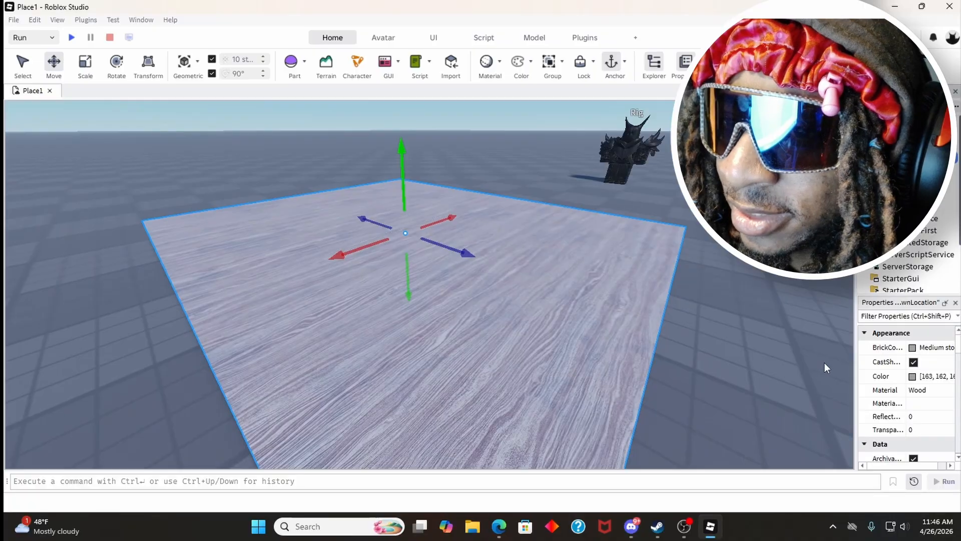
{"action": "left_click", "coordinate": [912, 376]}
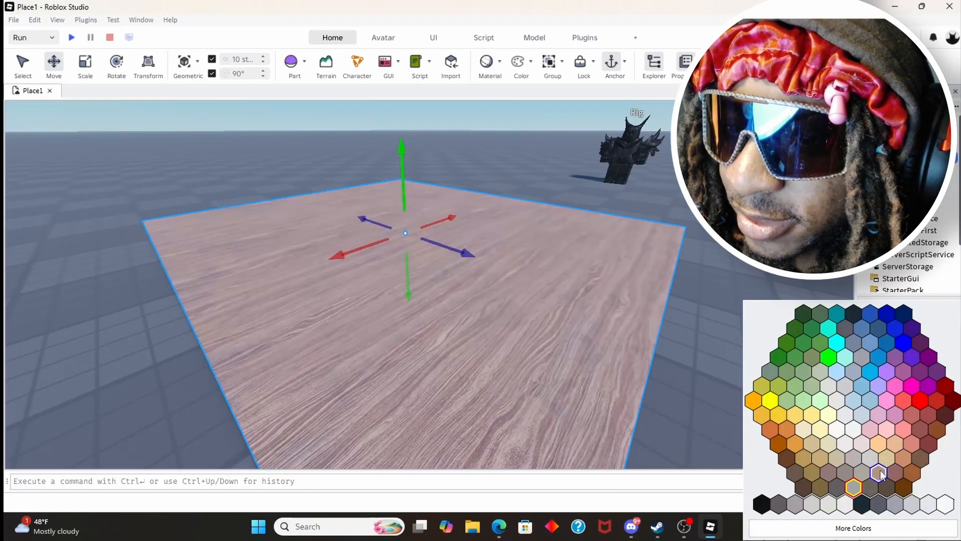
{"action": "left_click", "coordinate": [879, 472]}
{"action": "left_click", "coordinate": [686, 325]}
Step: Start a test session, walk the character across the wooden spawn location, and stop the session
{"action": "right_click_drag", "start_coordinate": [659, 317], "coordinate": [668, 323]}
{"action": "left_click", "coordinate": [113, 20]}
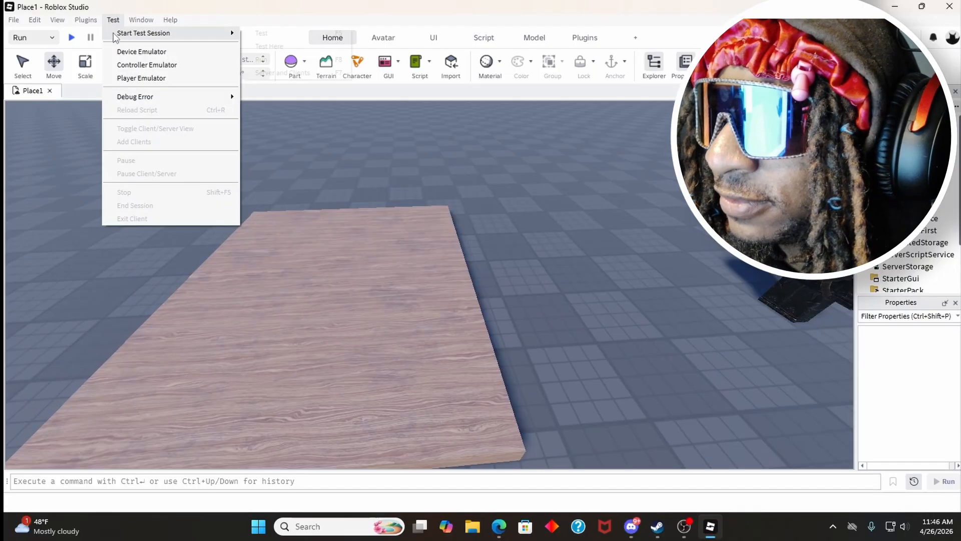
{"action": "mouse_move", "coordinate": [150, 32]}
{"action": "left_click", "coordinate": [268, 33]}
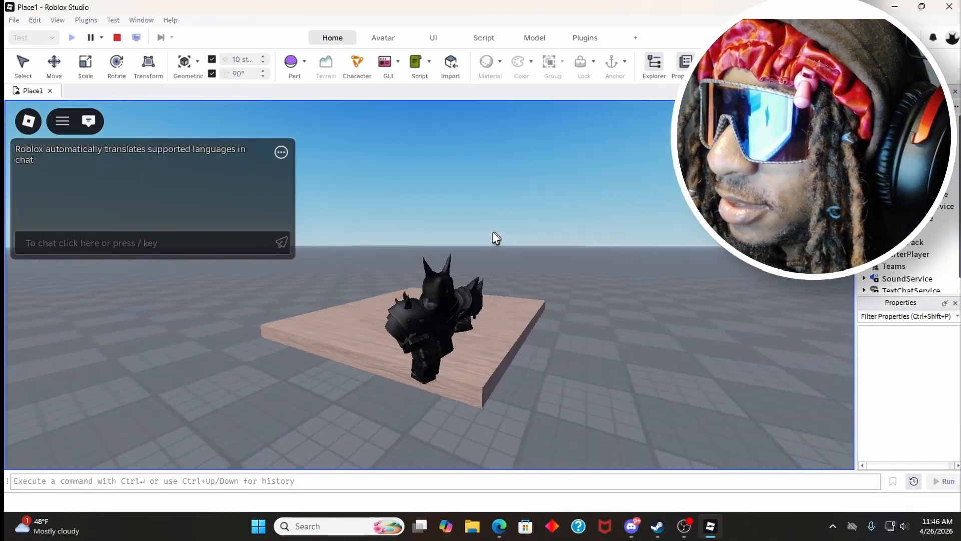
{"action": "right_click_drag", "start_coordinate": [492, 232], "coordinate": [485, 240]}
{"action": "key", "text": "w"}
{"action": "key", "text": "a"}
{"action": "key", "text": "w"}
{"action": "key", "text": "a"}
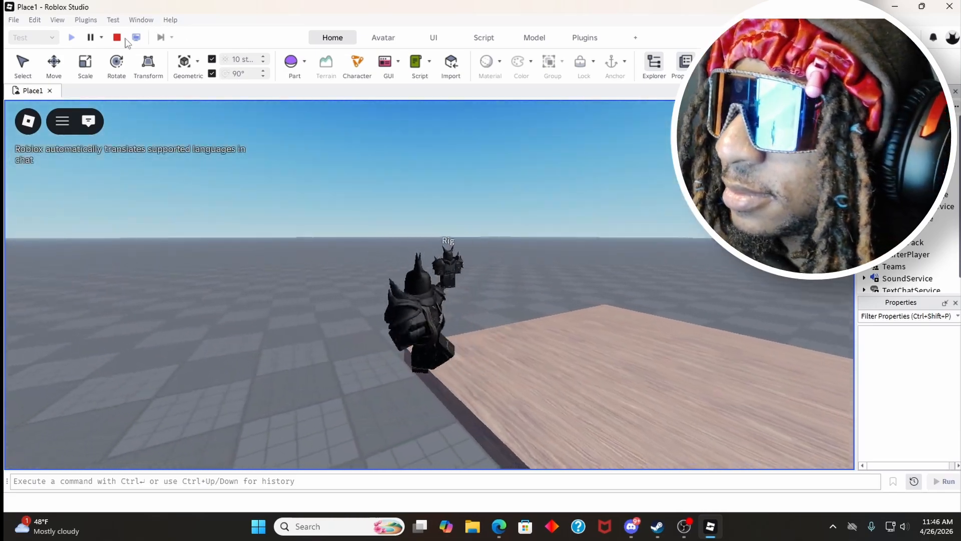
{"action": "left_click", "coordinate": [118, 40]}
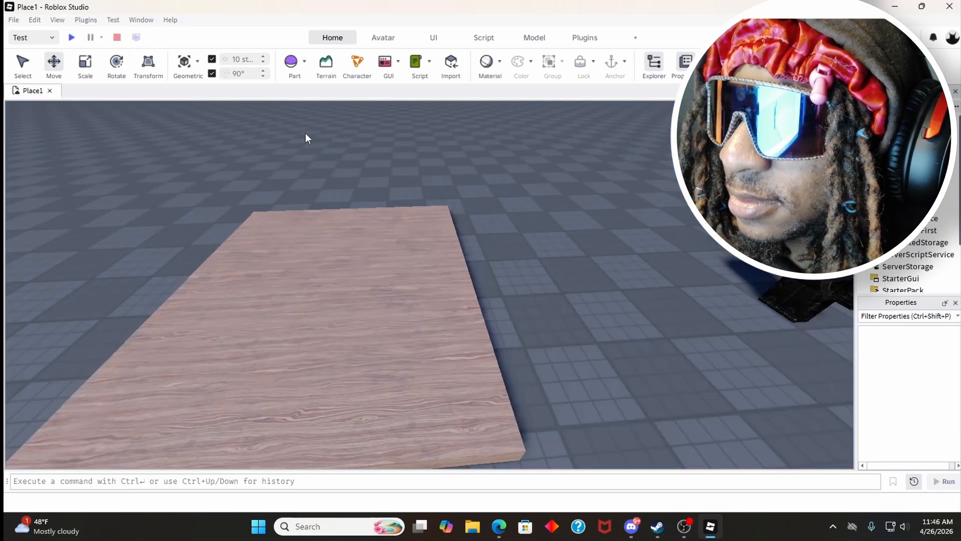
Step: Select the wooden spawn location and review its Collision settings and Anchored property
{"action": "key", "text": "a"}
{"action": "right_click_drag", "start_coordinate": [458, 245], "coordinate": [436, 242]}
{"action": "key", "text": "a"}
{"action": "key", "text": "w"}
{"action": "key", "text": "d"}
{"action": "left_click", "coordinate": [419, 248]}
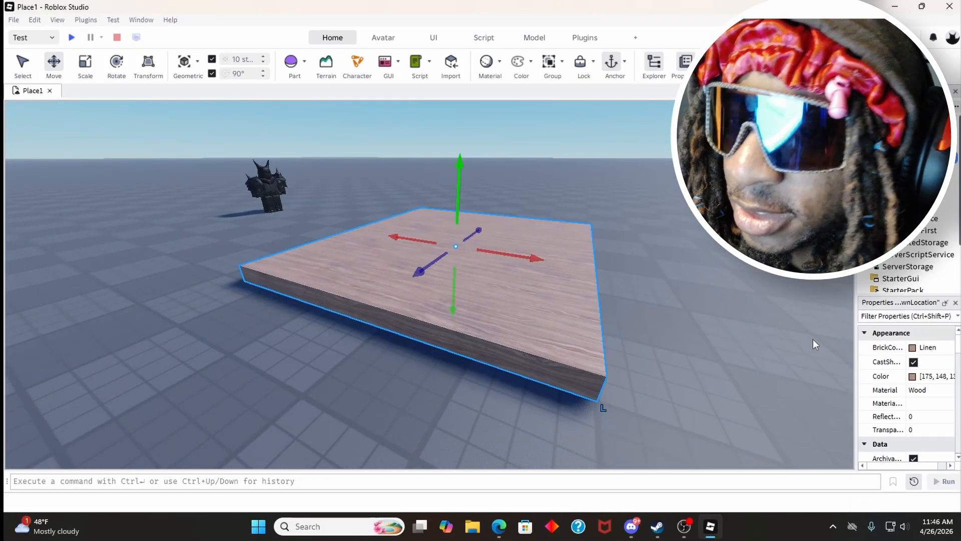
{"action": "scroll", "coordinate": [892, 359], "scroll_direction": "down", "scroll_amount": 10}
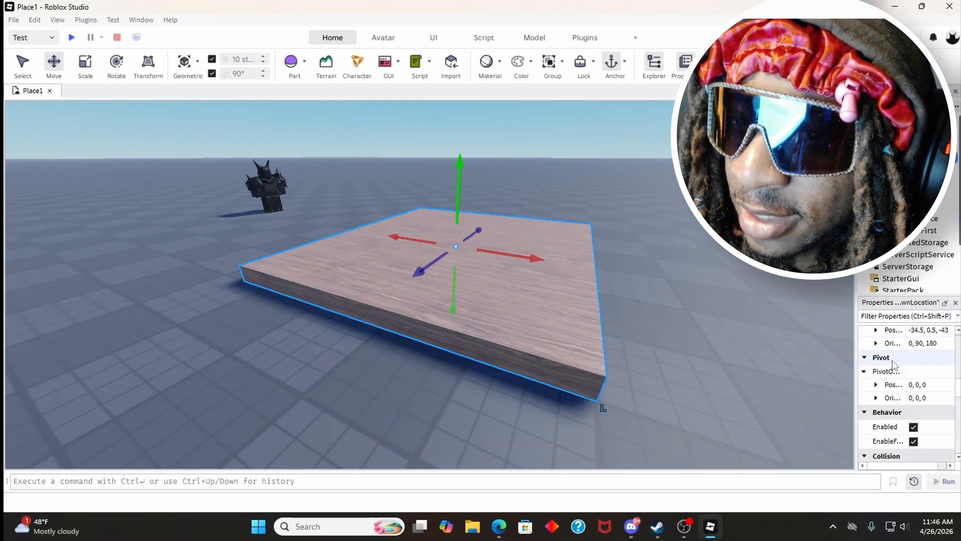
{"action": "scroll", "coordinate": [891, 359], "scroll_direction": "down", "scroll_amount": 5}
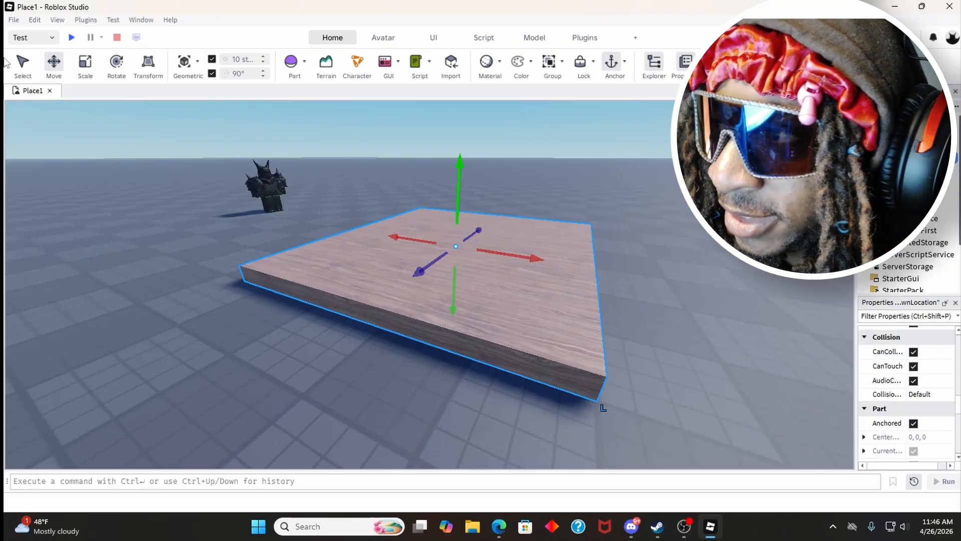
Step: Test the anchored spawn location again by walking and jumping around its edge, and stop the session
{"action": "left_click", "coordinate": [69, 38]}
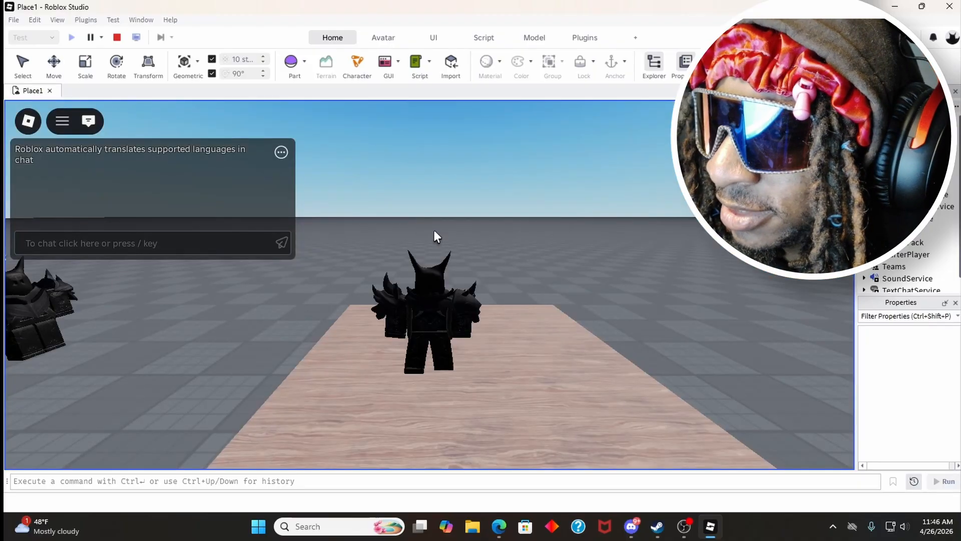
{"action": "key", "text": "a"}
{"action": "right_click_drag", "start_coordinate": [434, 230], "coordinate": [433, 230]}
{"action": "key", "text": "a"}
{"action": "key", "text": "d"}
{"action": "key", "text": "space"}
{"action": "key", "text": "d"}
{"action": "key", "text": "space"}
{"action": "key", "text": "space"}
{"action": "key", "text": "a"}
{"action": "key", "text": "d"}
{"action": "key", "text": "a"}
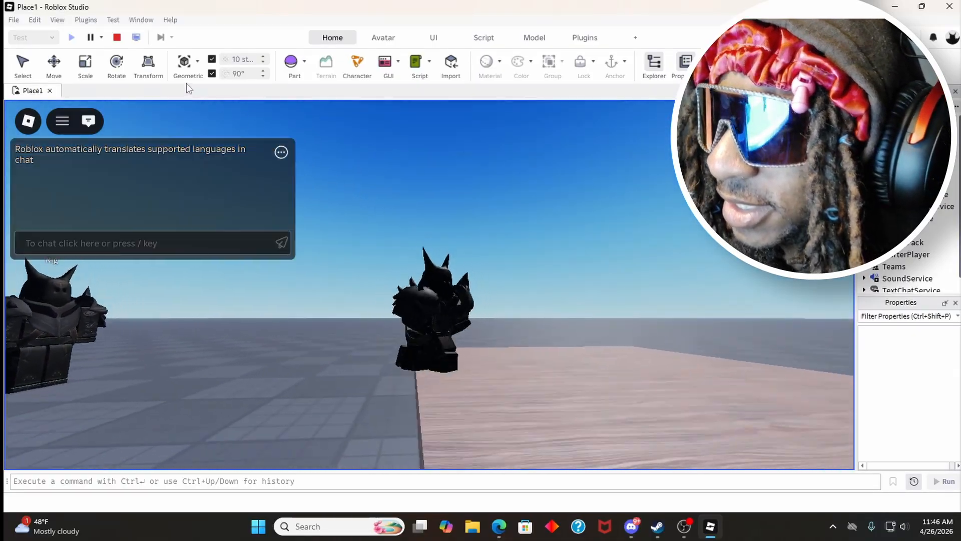
{"action": "key", "text": "d"}
{"action": "left_click", "coordinate": [117, 38]}
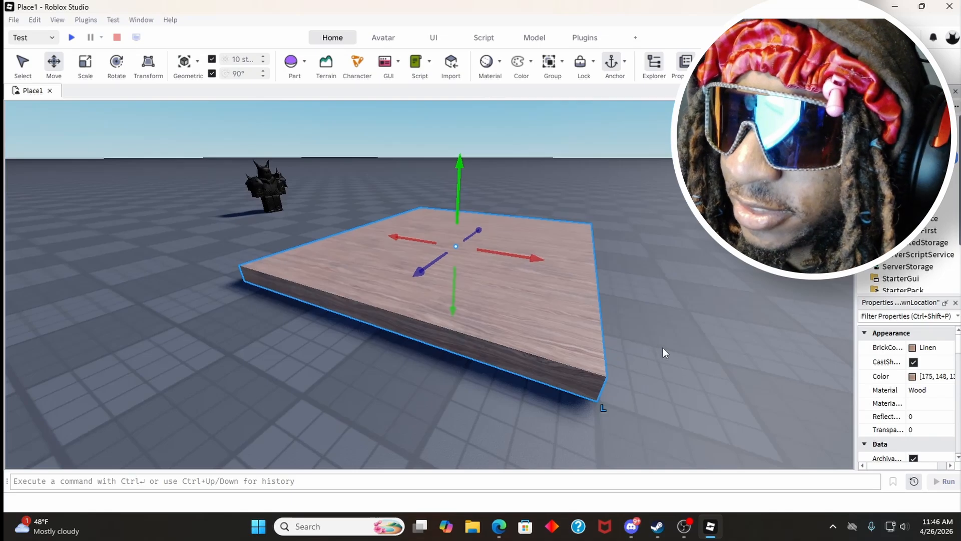
Step: Recheck the spawn location's Anchored property, deselect it, and run and stop another test, stepping off and jumping back on
{"action": "scroll", "coordinate": [886, 415], "scroll_direction": "down", "scroll_amount": 10}
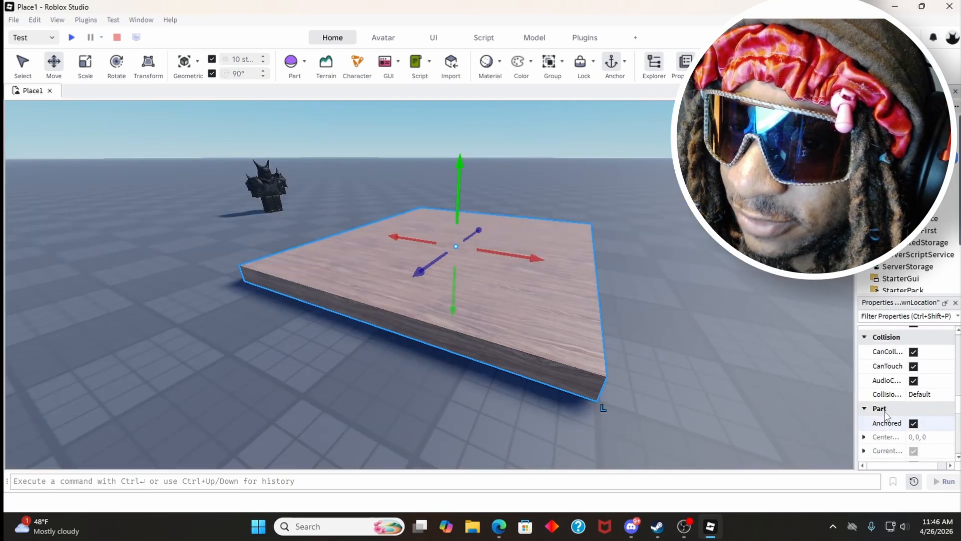
{"action": "left_click", "coordinate": [628, 299]}
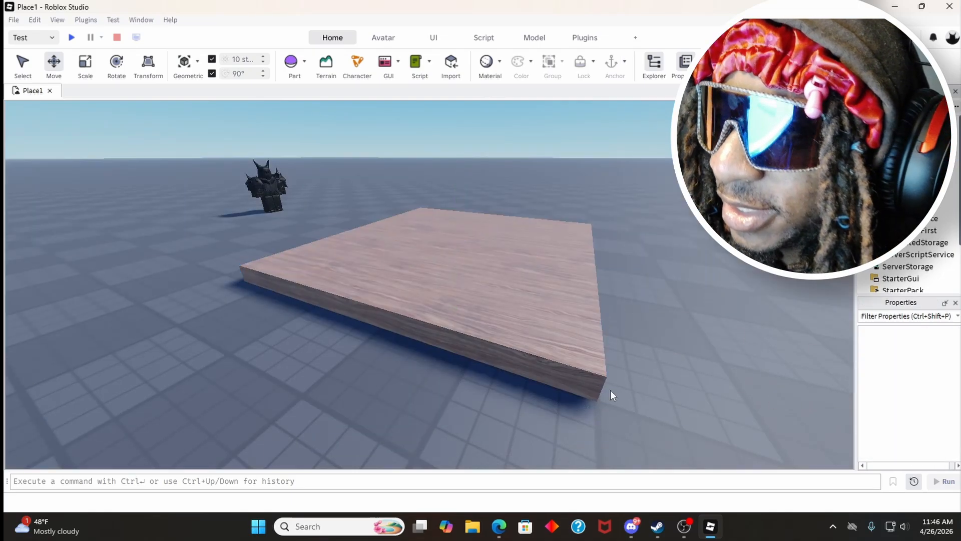
{"action": "left_click", "coordinate": [69, 38]}
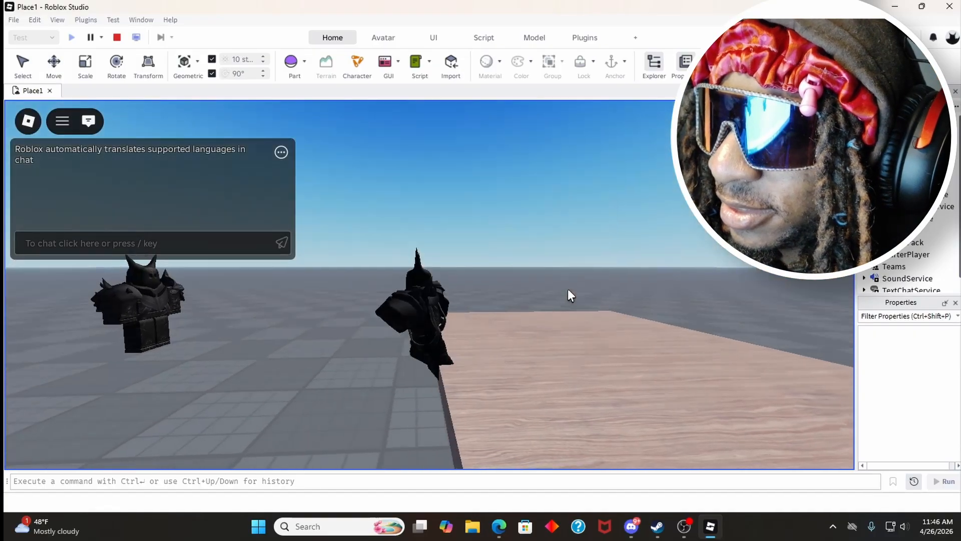
{"action": "right_click_drag", "start_coordinate": [567, 289], "coordinate": [568, 289]}
{"action": "key", "text": "d"}
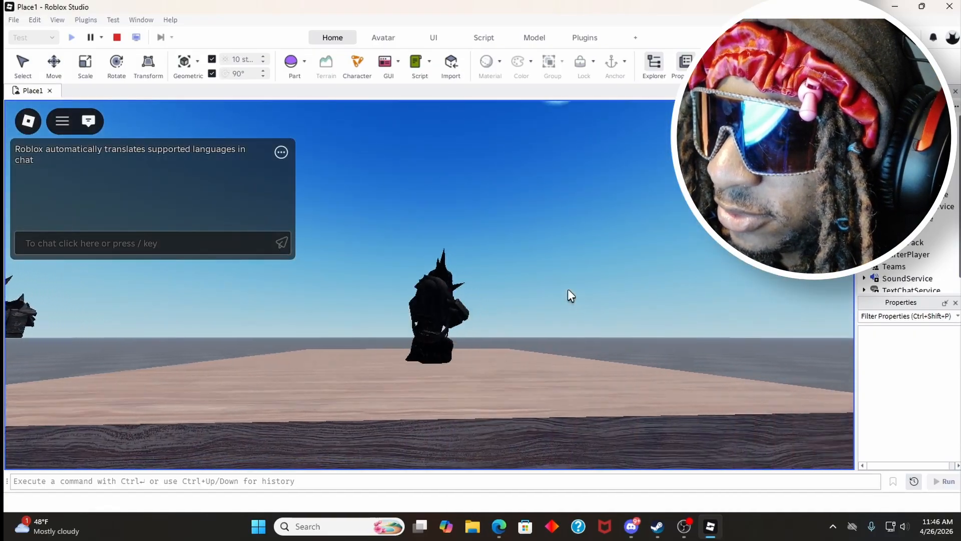
{"action": "key", "text": "a"}
{"action": "key", "text": "a"}
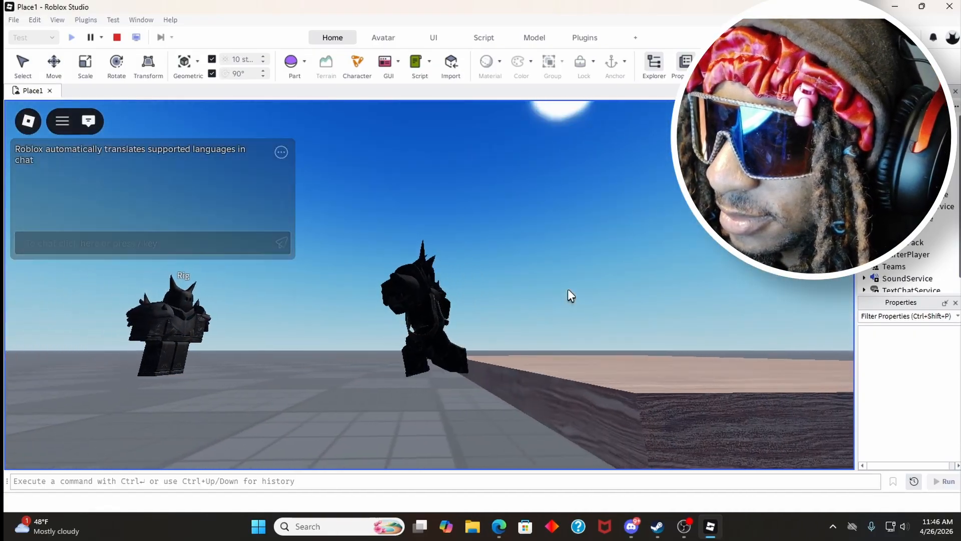
{"action": "key", "text": "d"}
{"action": "key", "text": "space"}
{"action": "right_click_drag", "start_coordinate": [568, 289], "coordinate": [568, 289]}
{"action": "key", "text": "w"}
{"action": "key", "text": "space"}
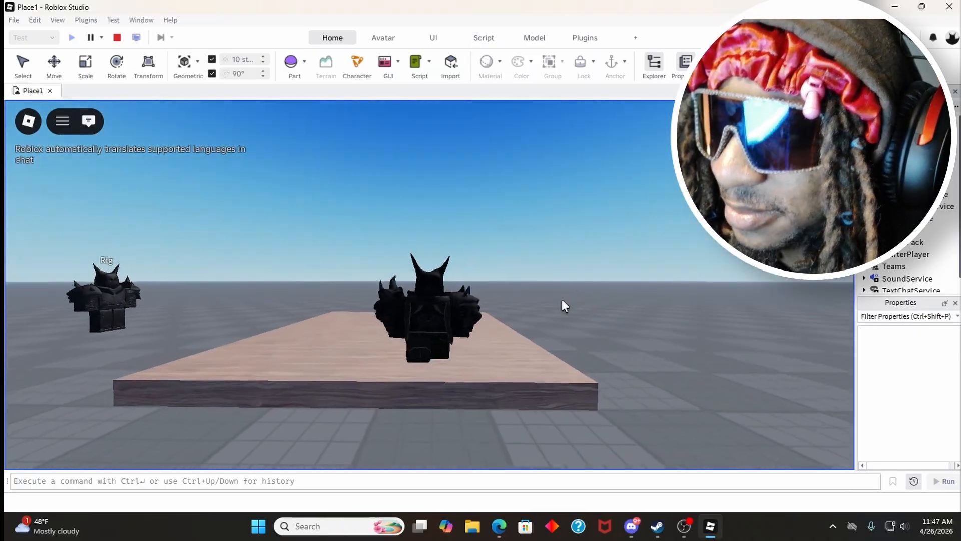
{"action": "key", "text": "shift+F5"}
{"action": "key", "text": "a"}
{"action": "right_click_drag", "start_coordinate": [486, 196], "coordinate": [486, 197]}
{"action": "right_click_drag", "start_coordinate": [389, 214], "coordinate": [356, 209]}
{"action": "key", "text": "s"}
{"action": "key", "text": "w"}
{"action": "right_click_drag", "start_coordinate": [403, 244], "coordinate": [403, 243]}
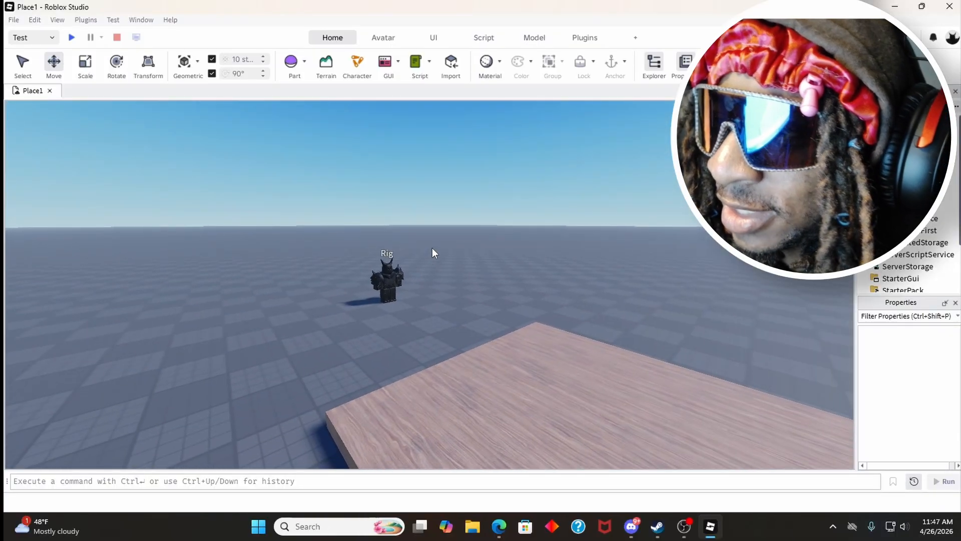
{"action": "right_click_drag", "start_coordinate": [474, 246], "coordinate": [474, 246]}
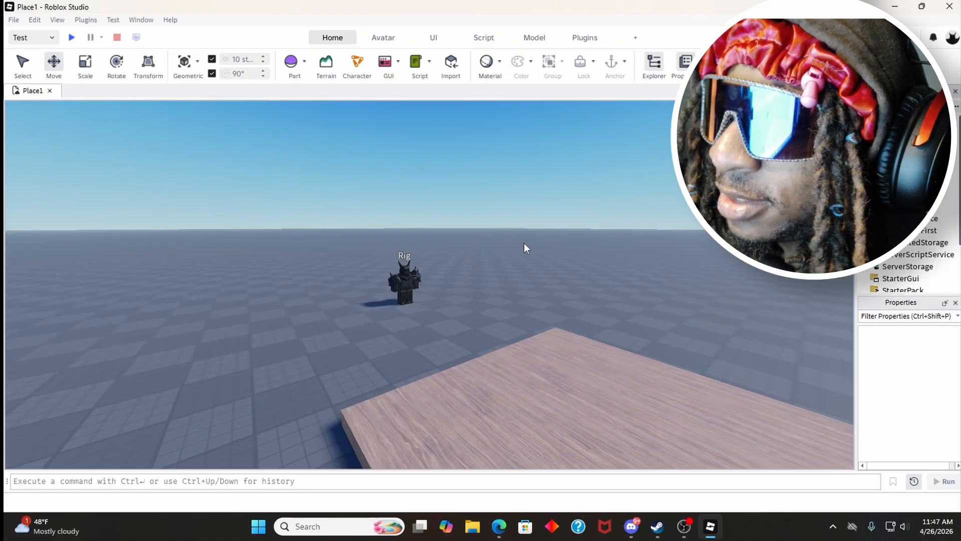
{"action": "right_click_drag", "start_coordinate": [458, 221], "coordinate": [441, 280]}
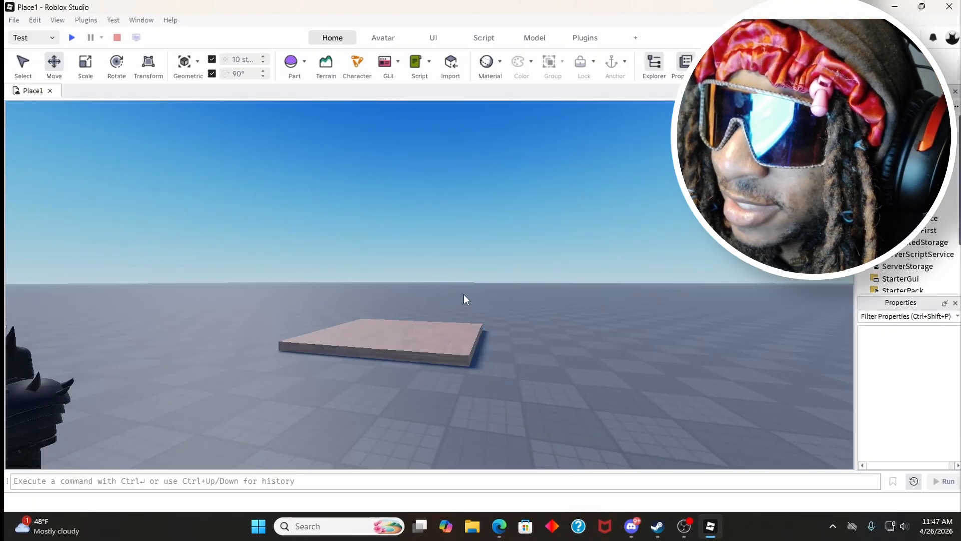
{"action": "right_click_drag", "start_coordinate": [512, 304], "coordinate": [489, 299]}
{"action": "key", "text": "w"}
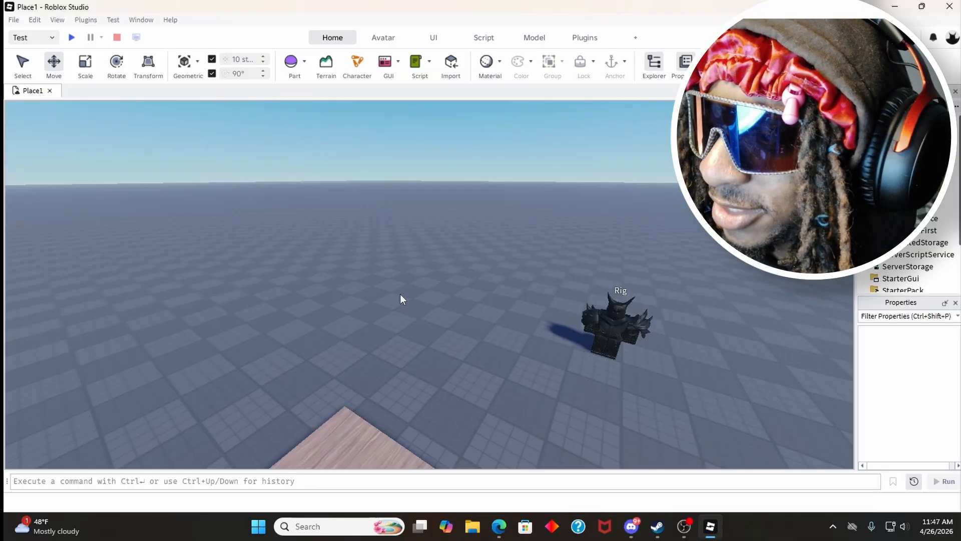
{"action": "right_click_drag", "start_coordinate": [400, 298], "coordinate": [400, 295]}
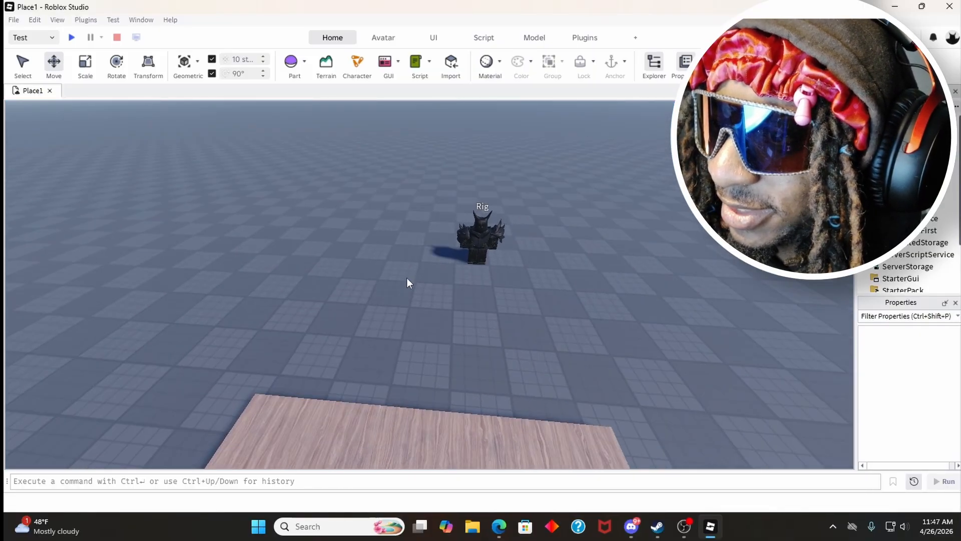